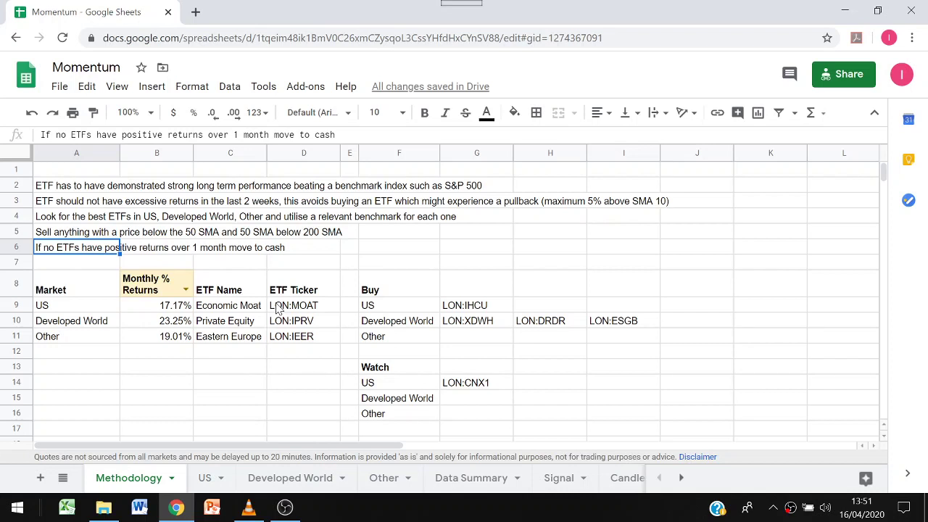
Step: Switch the Methodology ranking period in B8 from Monthly % Returns to 1 Year % Returns
key("Up")
key("Up")
key("Up")
key("Up")
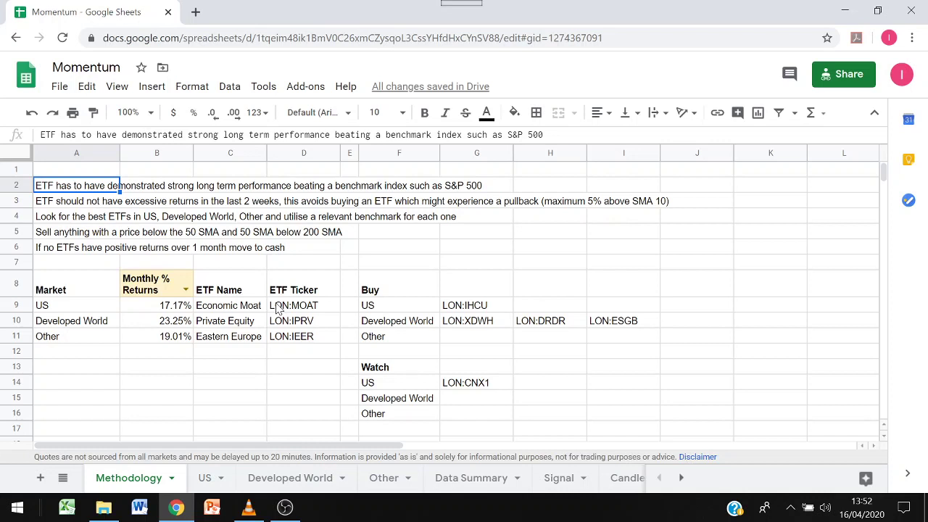
key("Down")
key("Down")
key("Down")
key("Down")
key("Down")
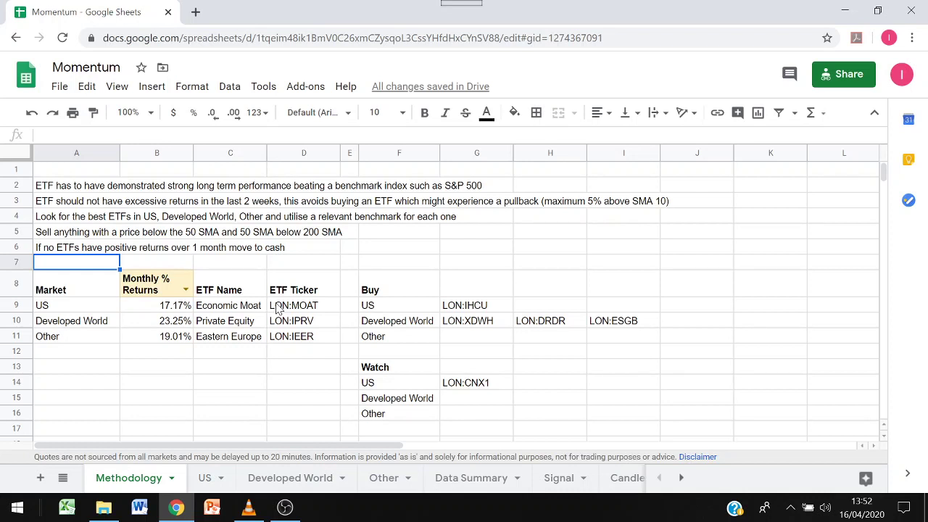
left_click(168, 291)
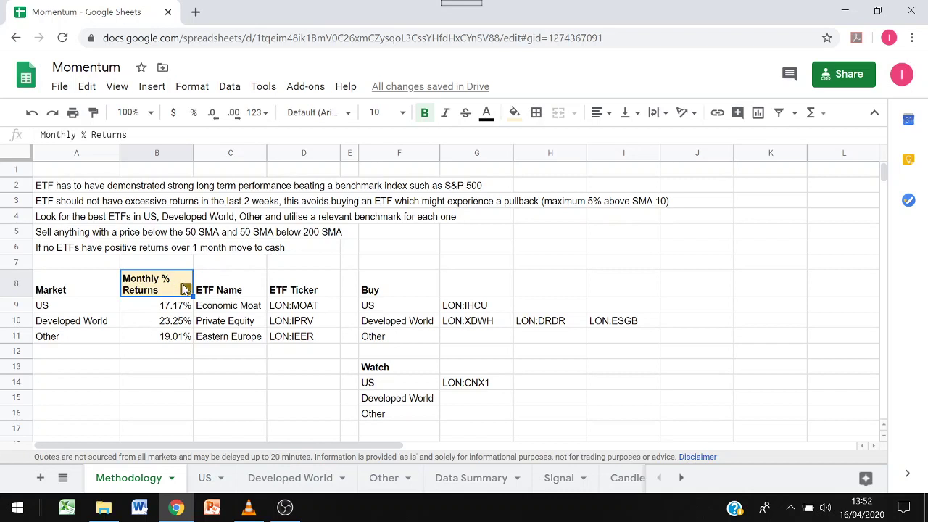
left_click(185, 288)
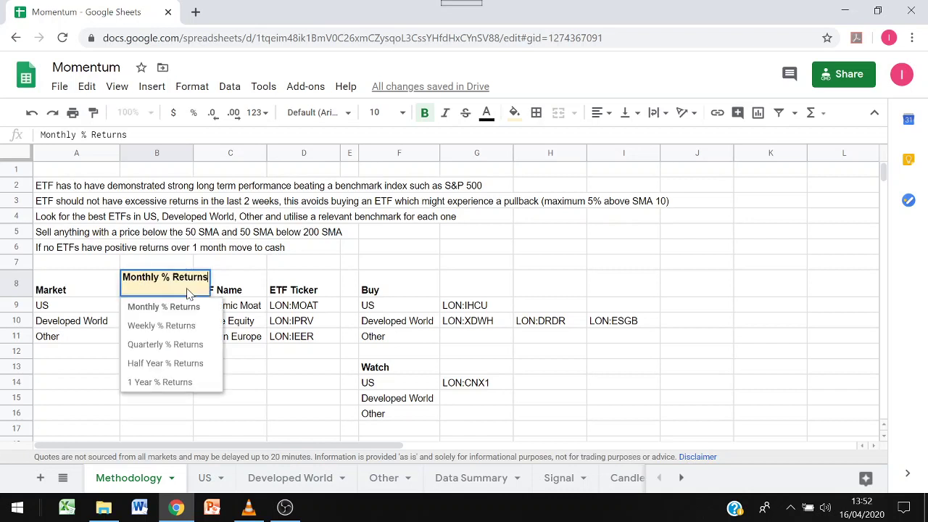
left_click(165, 382)
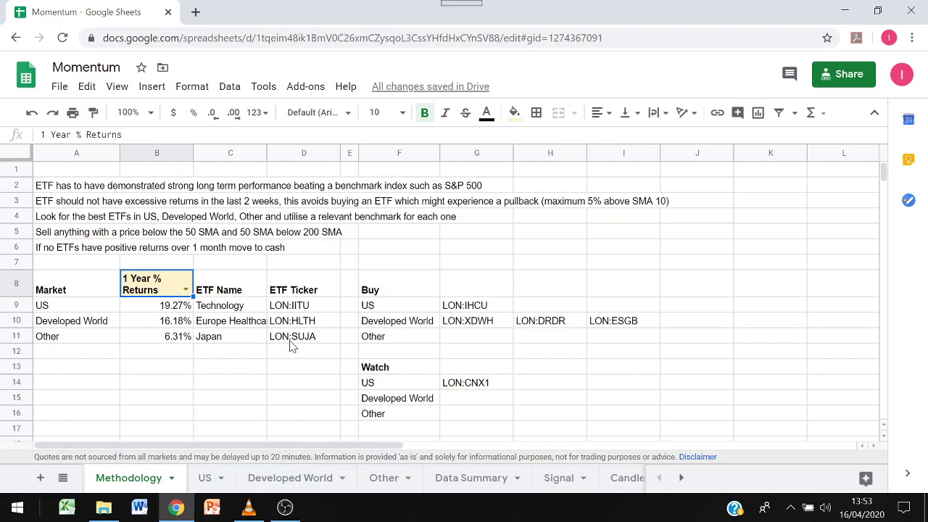
Step: Inspect the US, Developed World and Other Buy formulas and the US Watch formula, then go to the US sheet
left_click(456, 310)
left_click(459, 325)
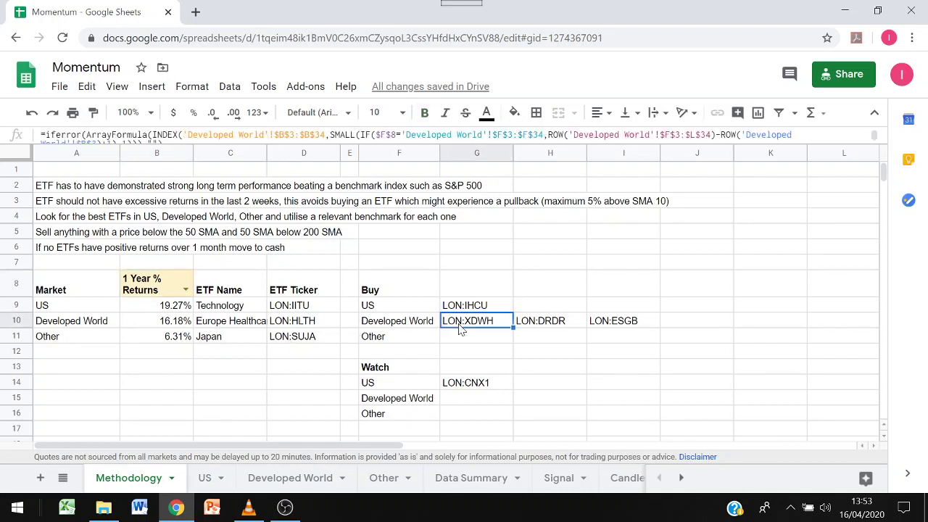
left_click(461, 343)
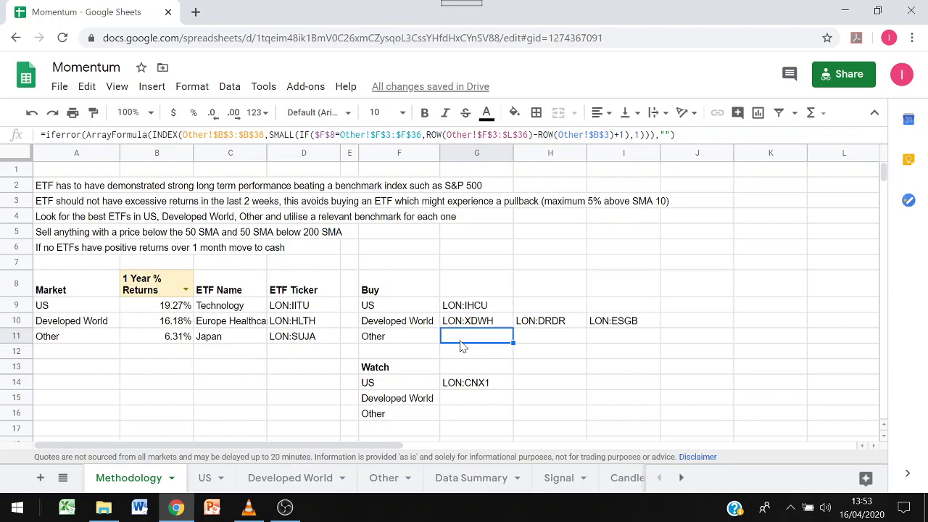
left_click(479, 388)
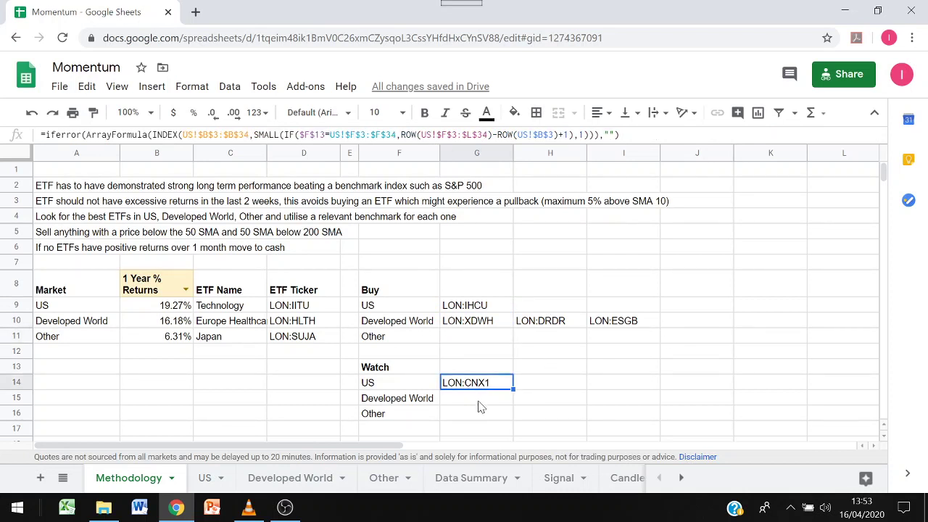
left_click(206, 478)
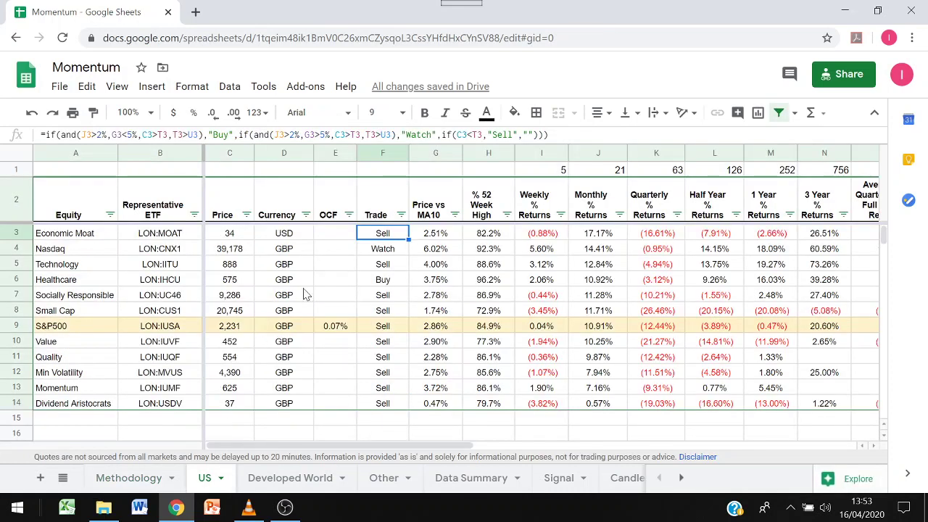
key("Up")
key("Down")
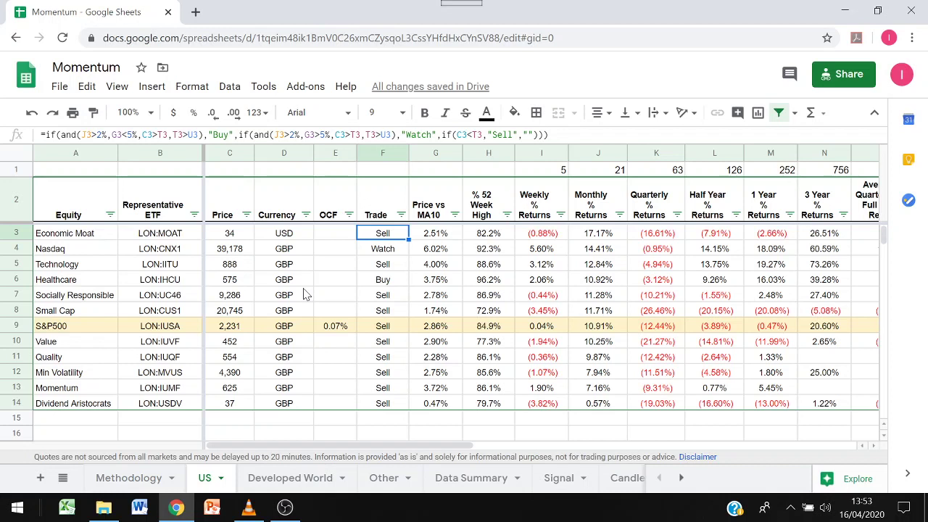
key("Down")
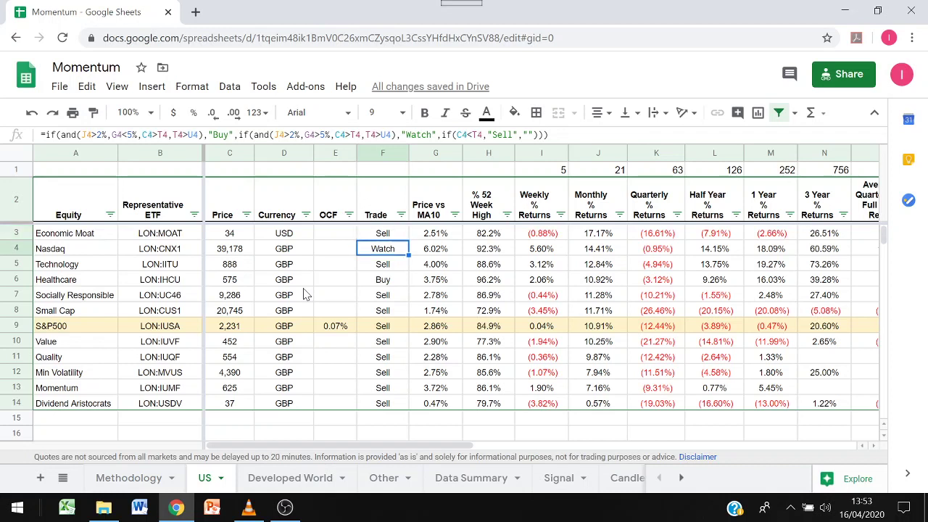
key("Right")
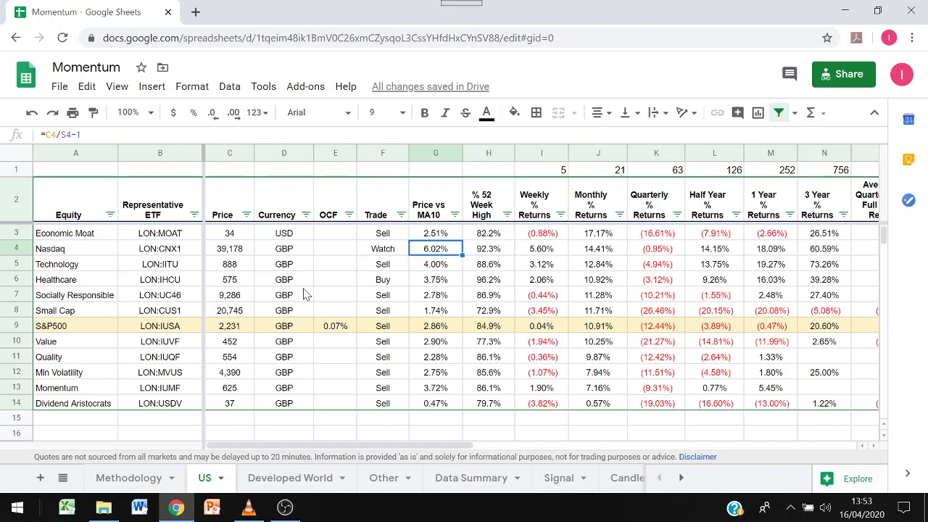
key("Left")
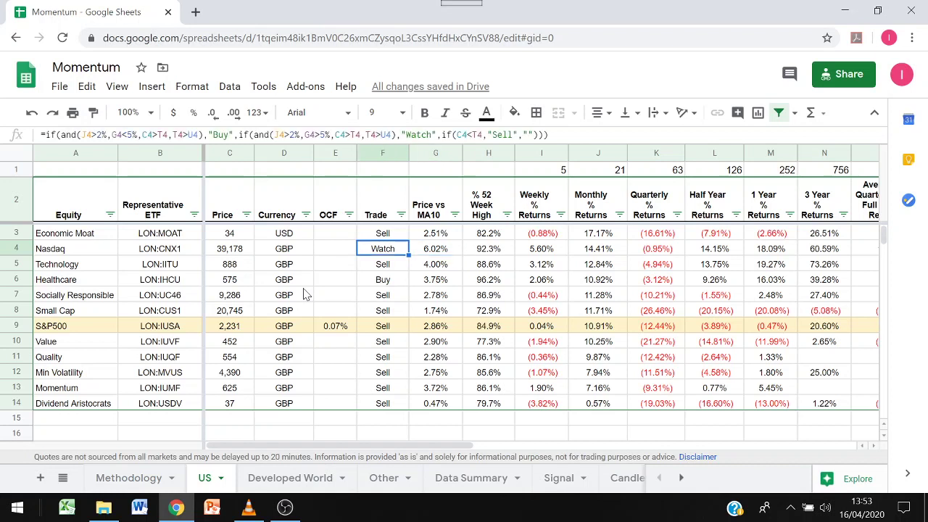
key("Down")
key("Down")
key("Down")
key("Up")
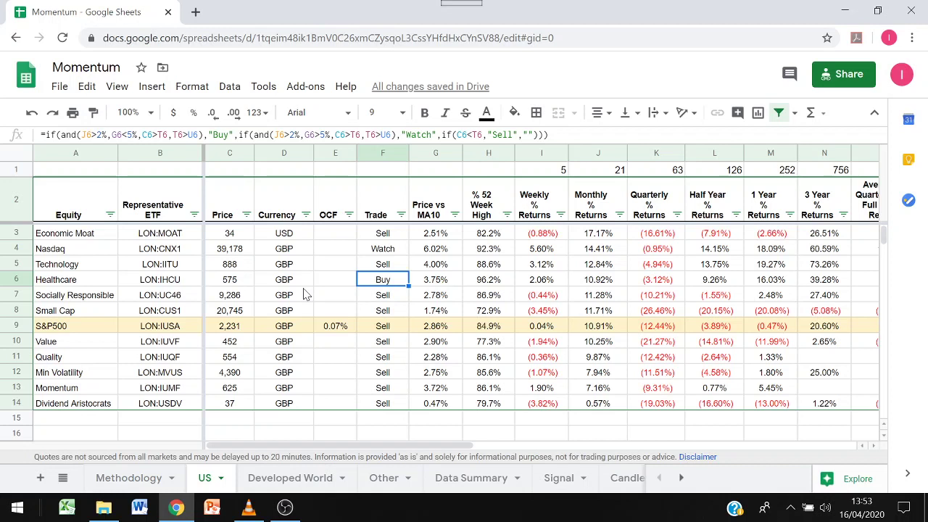
key("Right")
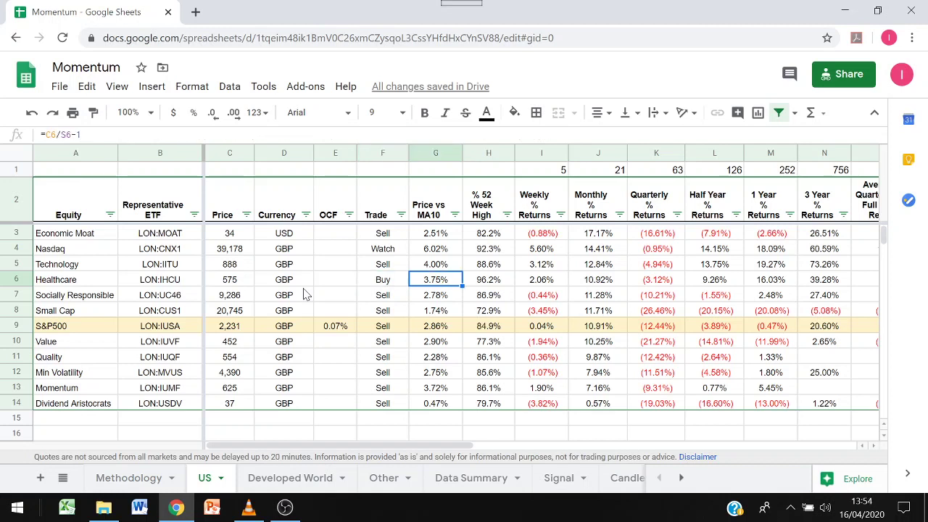
key("Right")
key("Right")
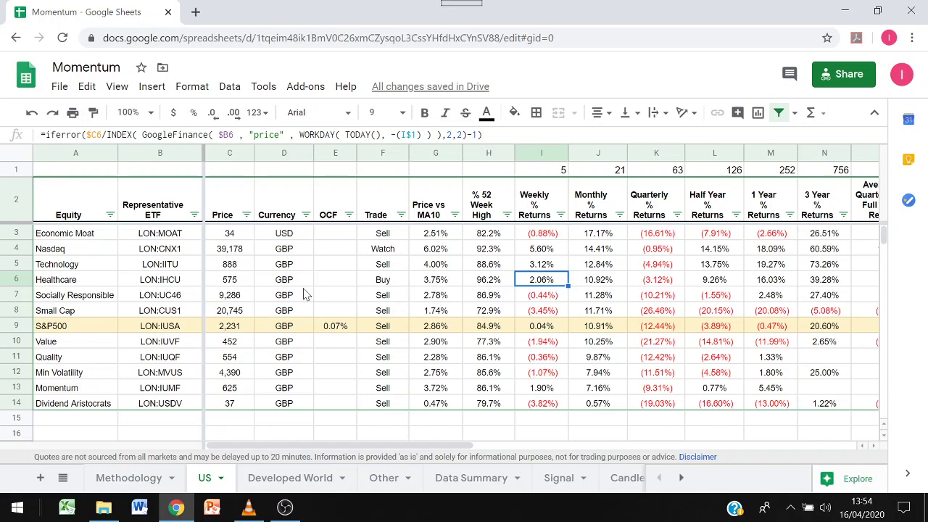
key("Up")
key("Up")
key("Down")
key("Down")
key("Down")
key("Down")
key("Down")
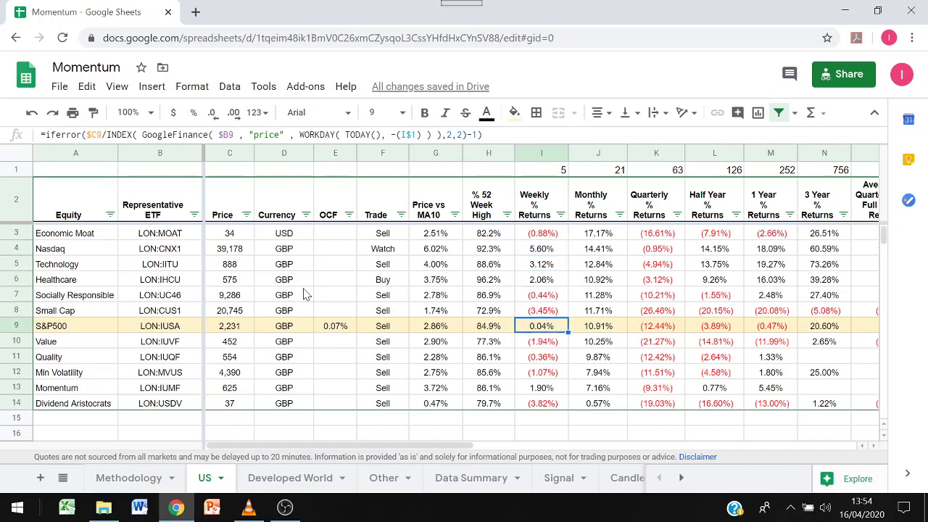
key("Right")
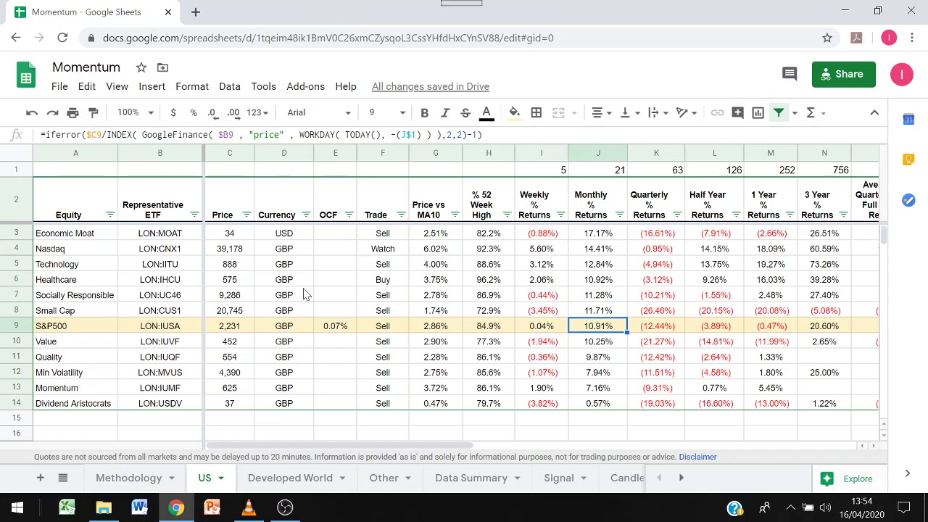
key("Up")
key("Up")
key("Up")
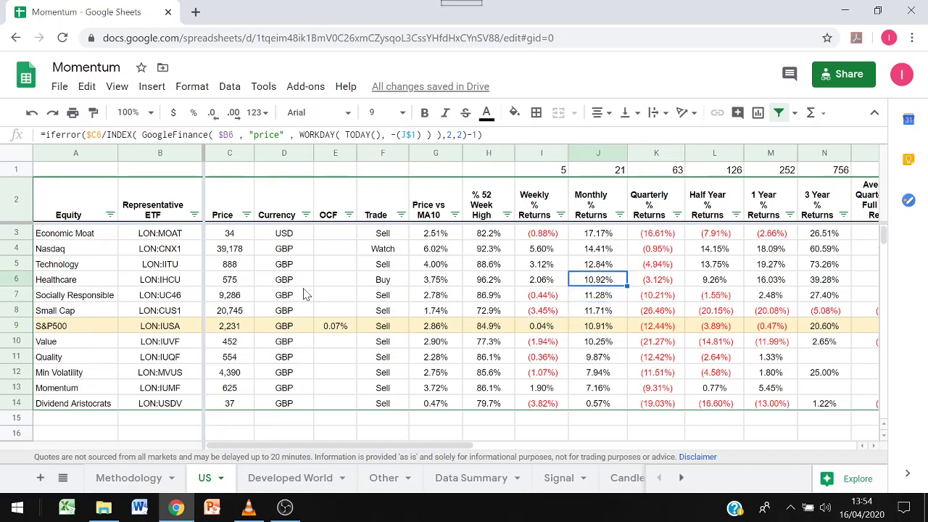
key("Up")
key("Up")
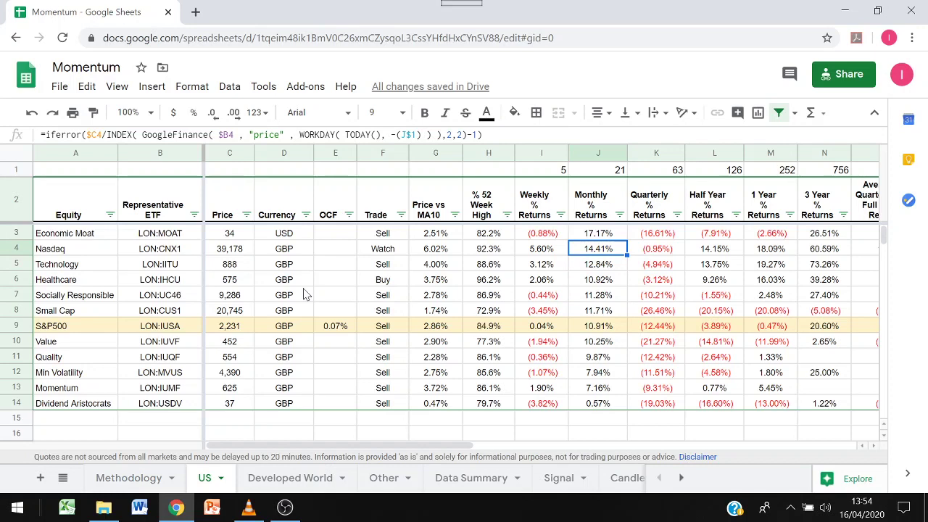
key("Down")
key("Down")
key("Right")
key("Down")
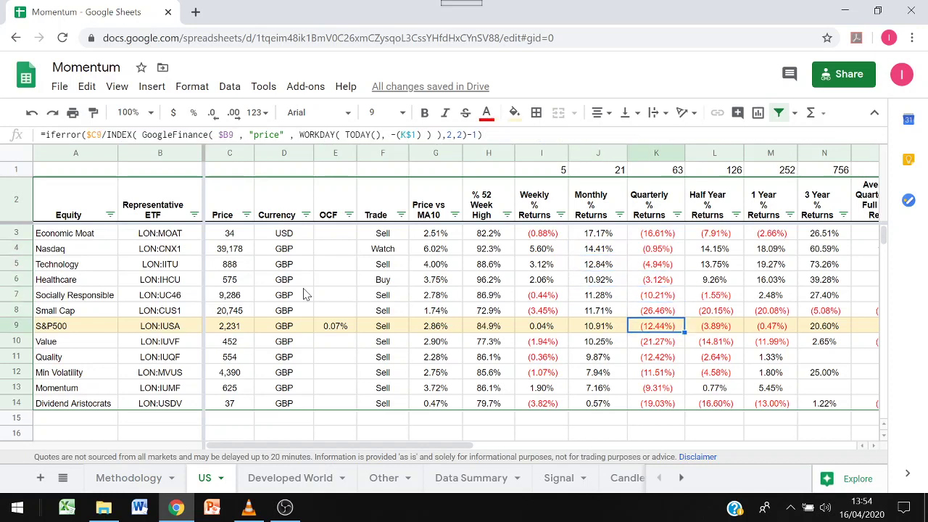
key("Up")
key("Up")
key("Up")
key("Up")
key("Up")
key("Right")
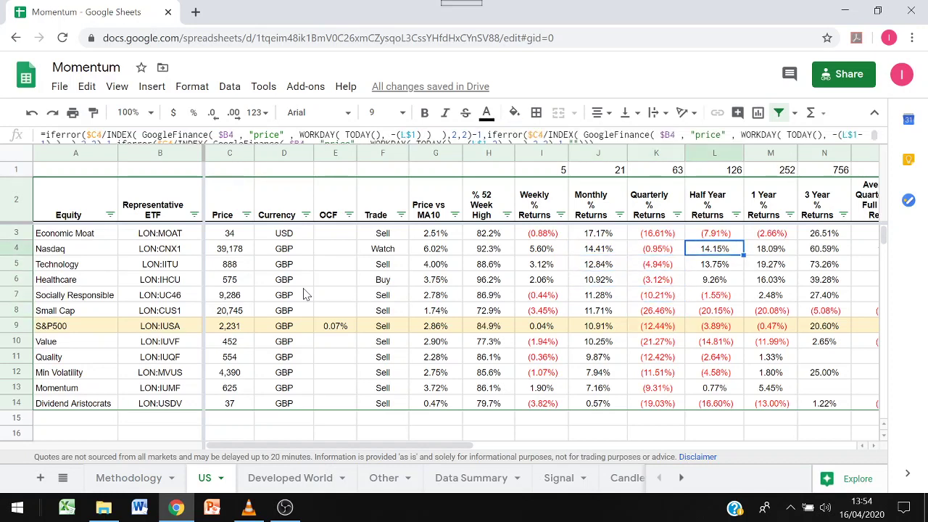
key("Down")
key("Down")
key("Down")
key("Down")
key("Down")
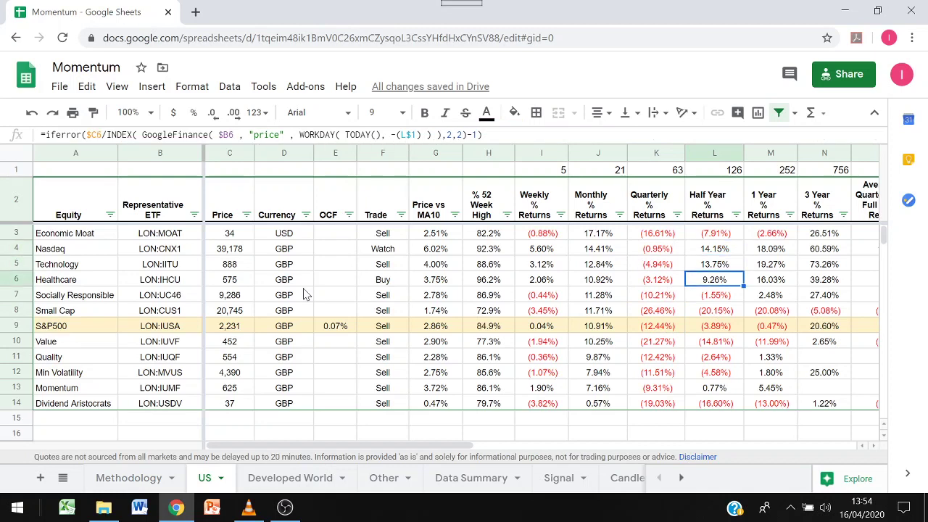
key("Right")
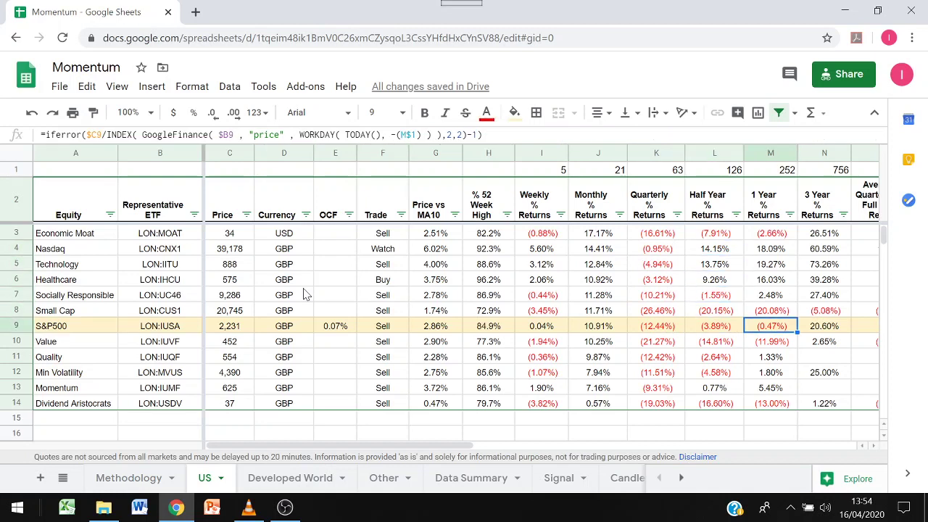
key("Up")
key("Up")
key("Up")
key("Up")
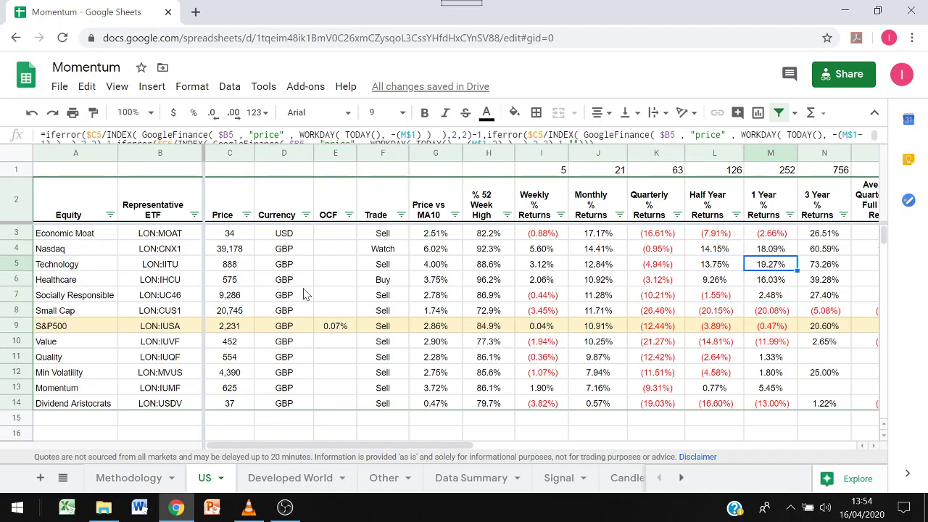
key("Right")
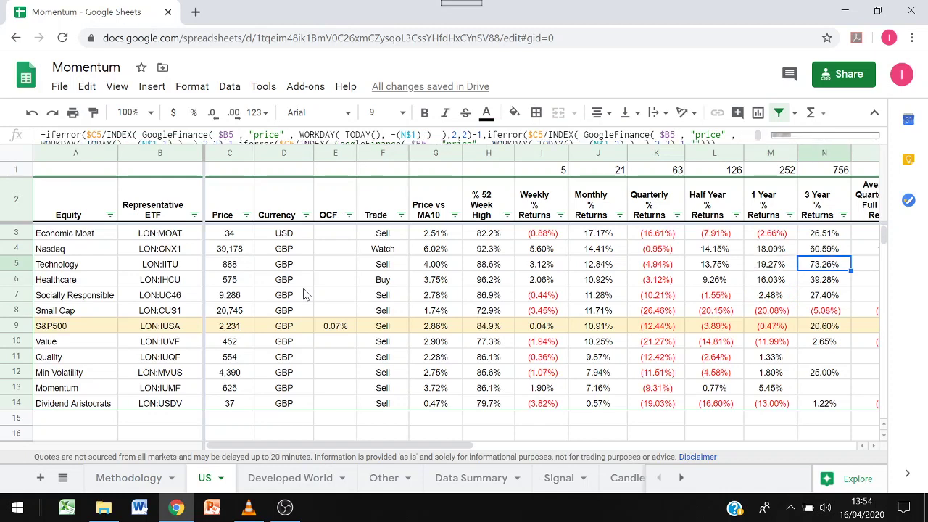
key("Up")
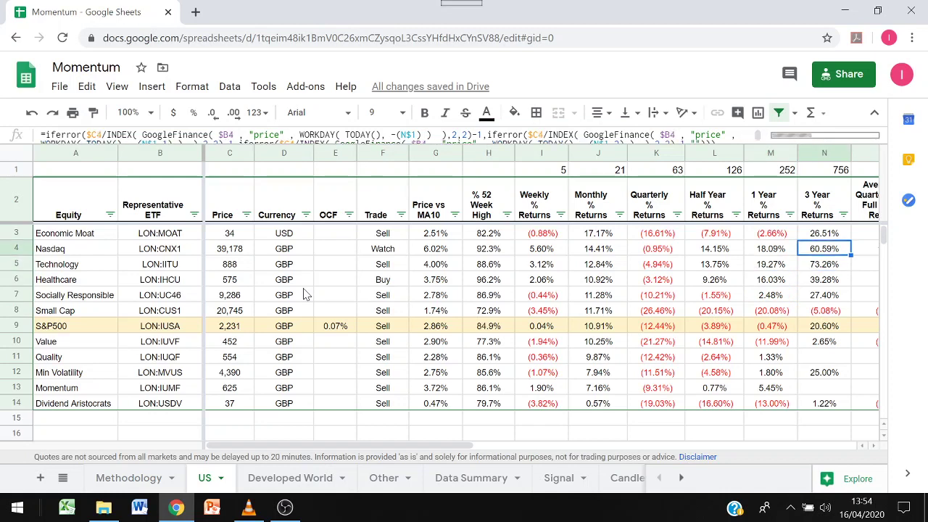
key("Down")
key("Down")
key("Down")
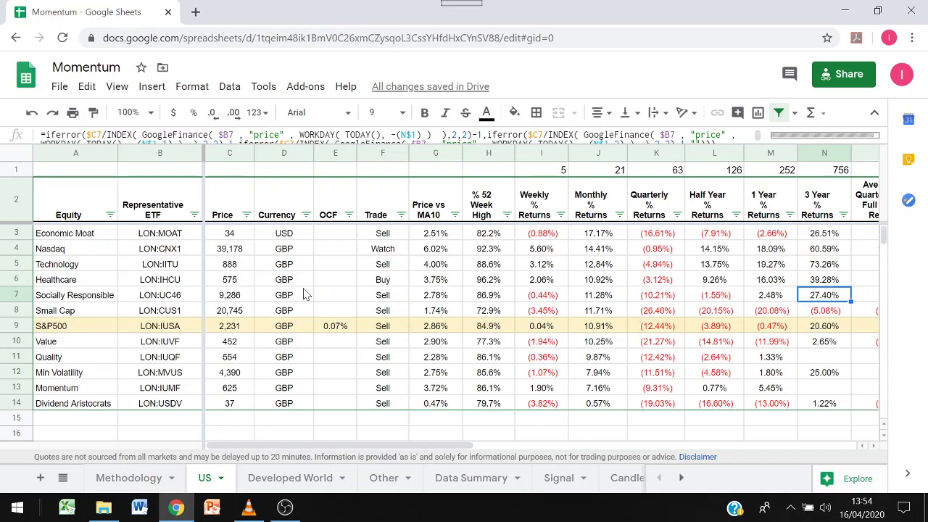
key("Right")
key("Right")
key("Right")
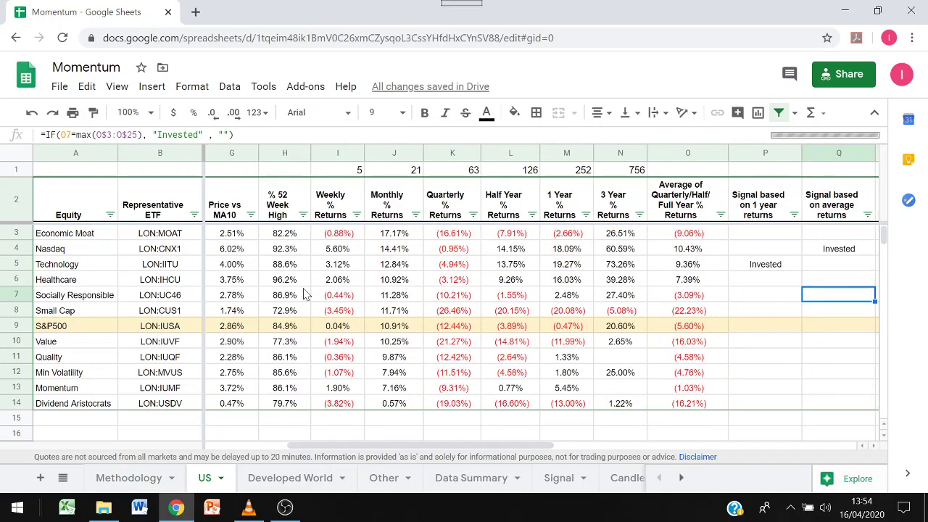
key("Right")
key("Left")
key("Left")
key("Up")
key("Up")
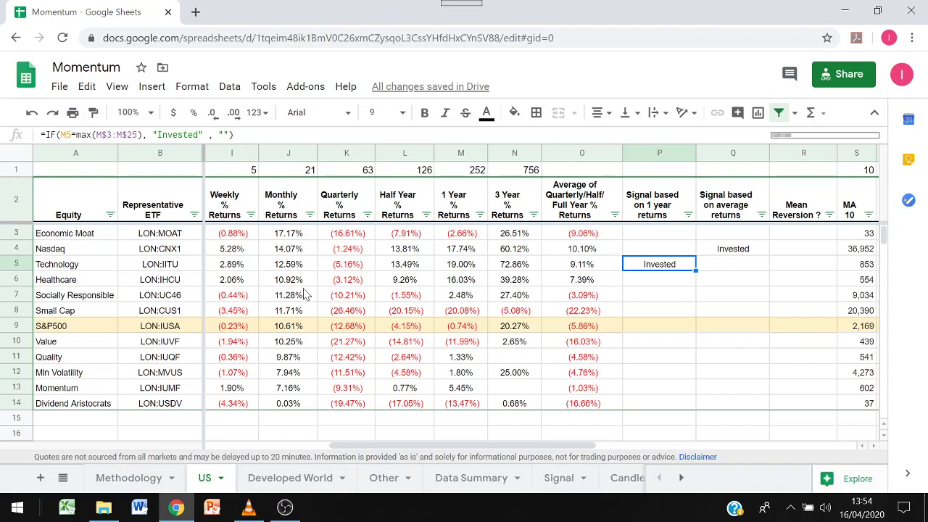
key("Right")
key("Up")
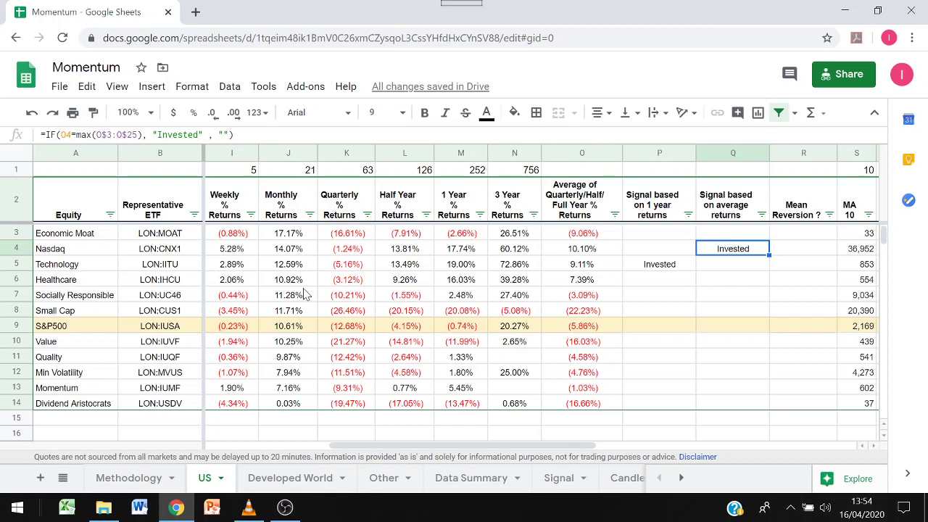
key("Right")
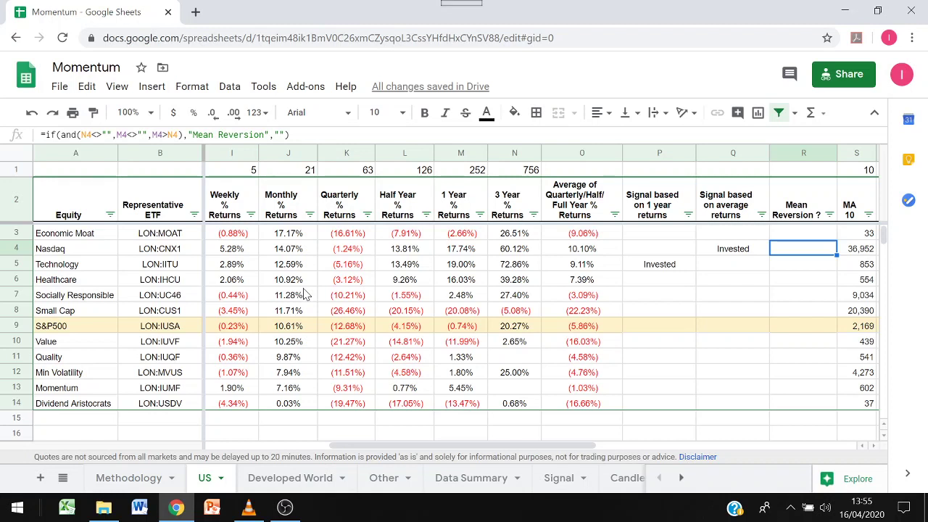
key("Right")
key("Right")
key("Right")
key("Right")
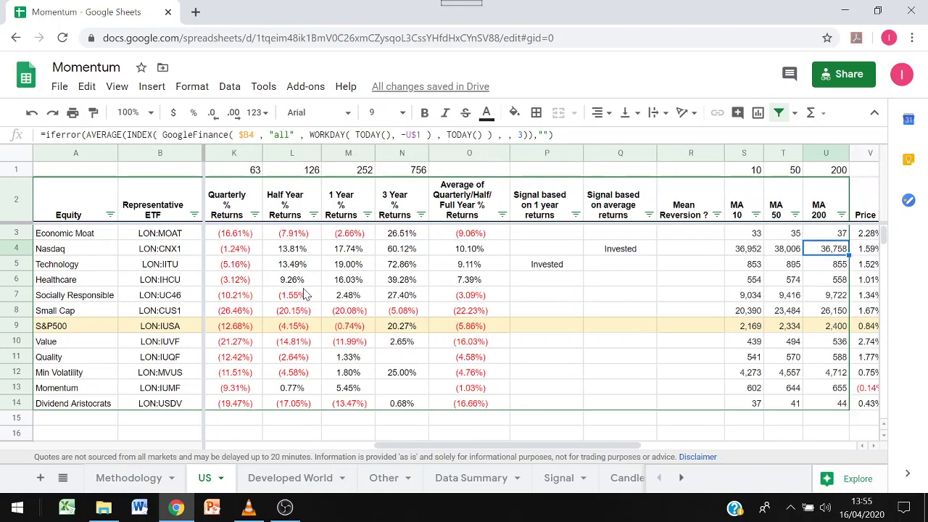
key("Right")
key("Right")
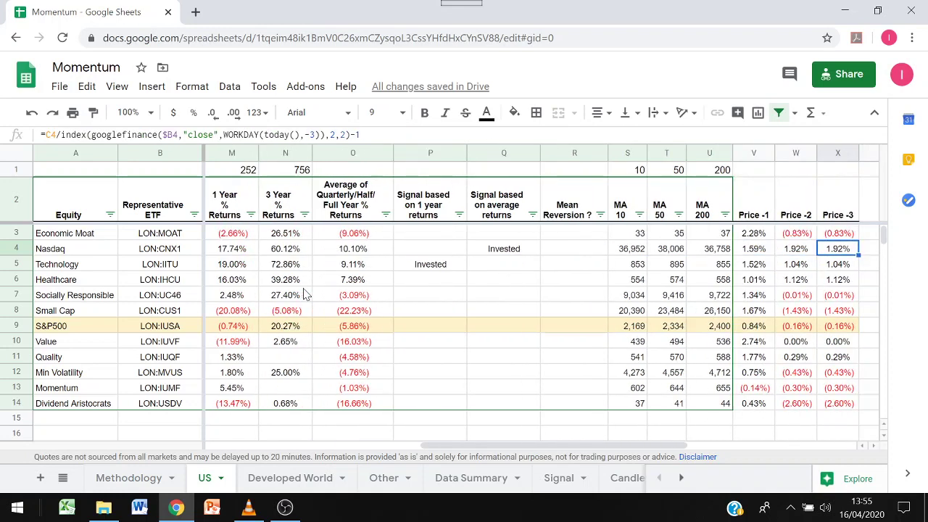
key("Left")
key("Left")
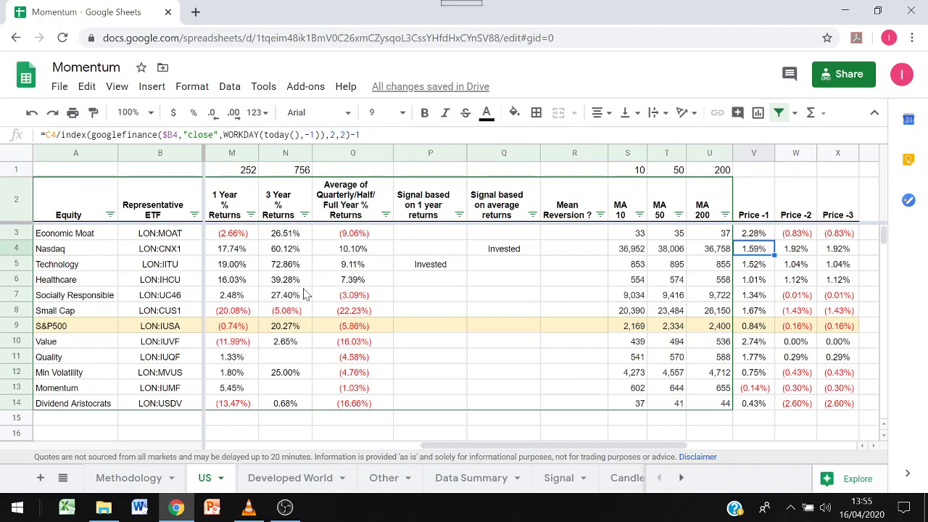
key("Right")
key("Right")
key("Left")
key("Right")
key("Left")
key("Right")
key("Left")
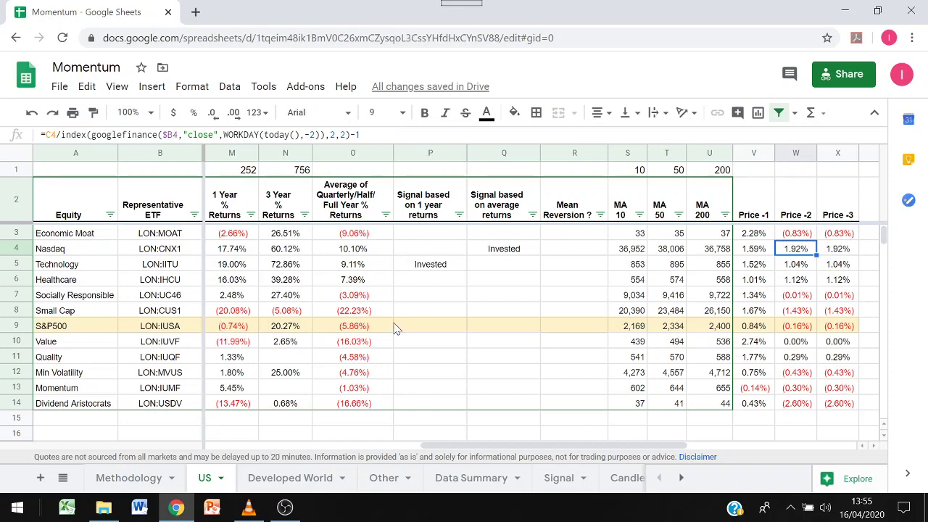
Step: On the Developed World sheet, read the ETF tickers from Private Equity down to Quality and check the currency
left_click(289, 483)
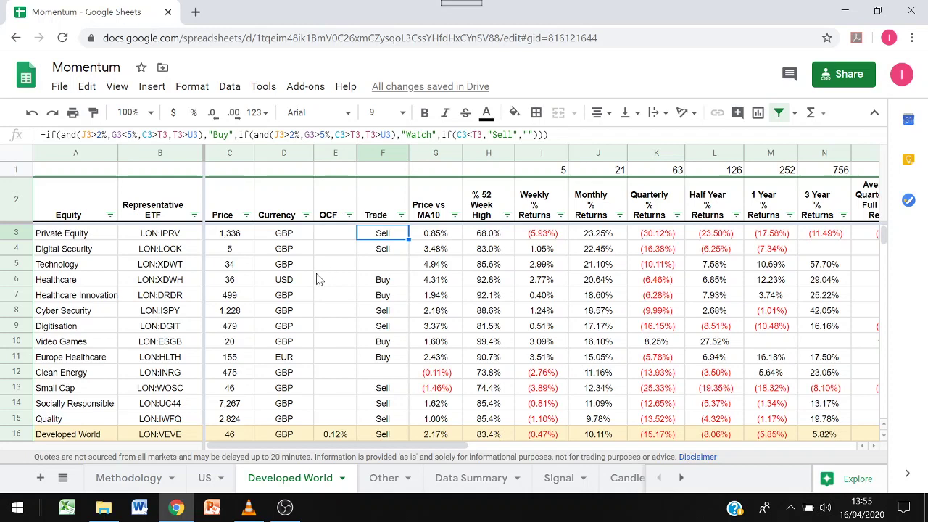
key("Left")
key("Left")
key("Left")
key("Left")
key("Left")
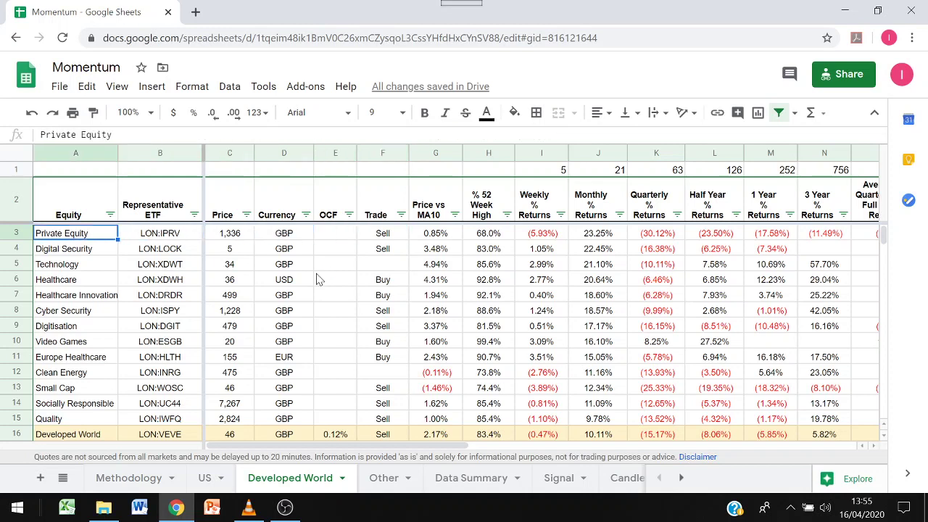
key("Right")
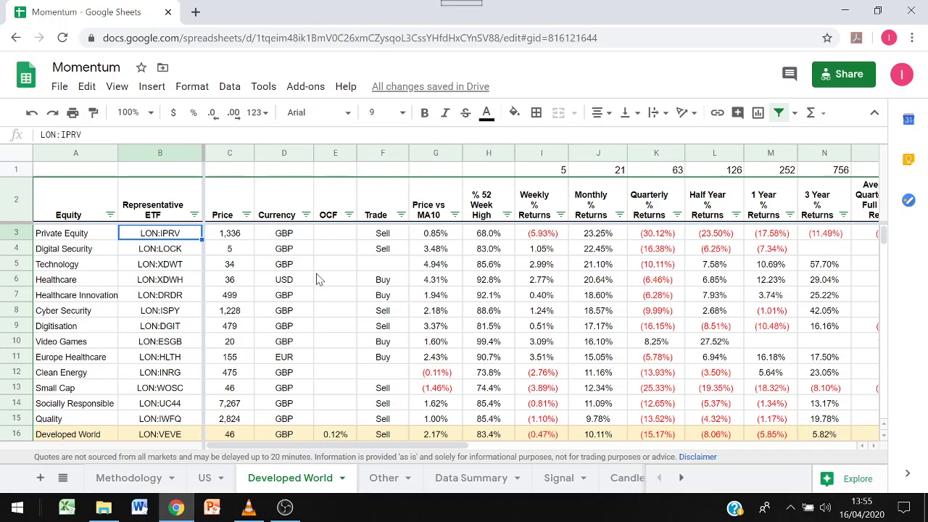
key("Down")
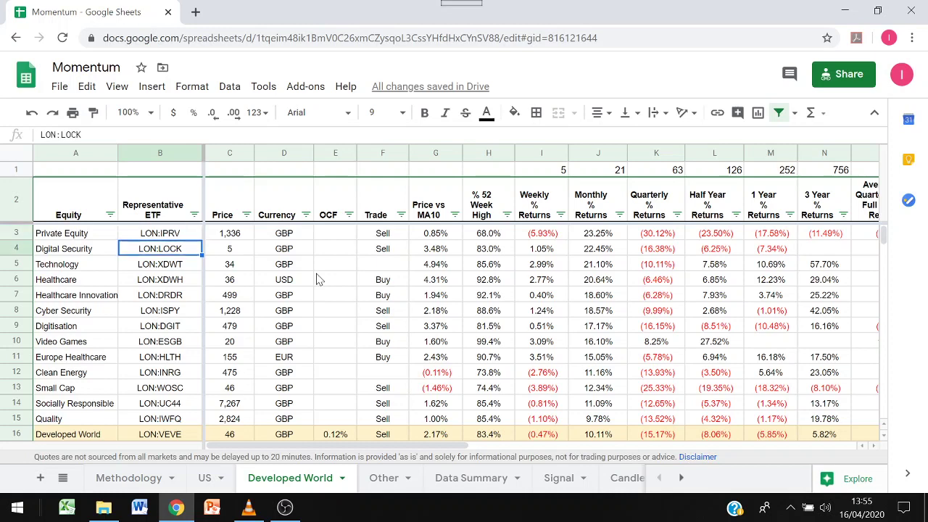
key("Down")
key("Down")
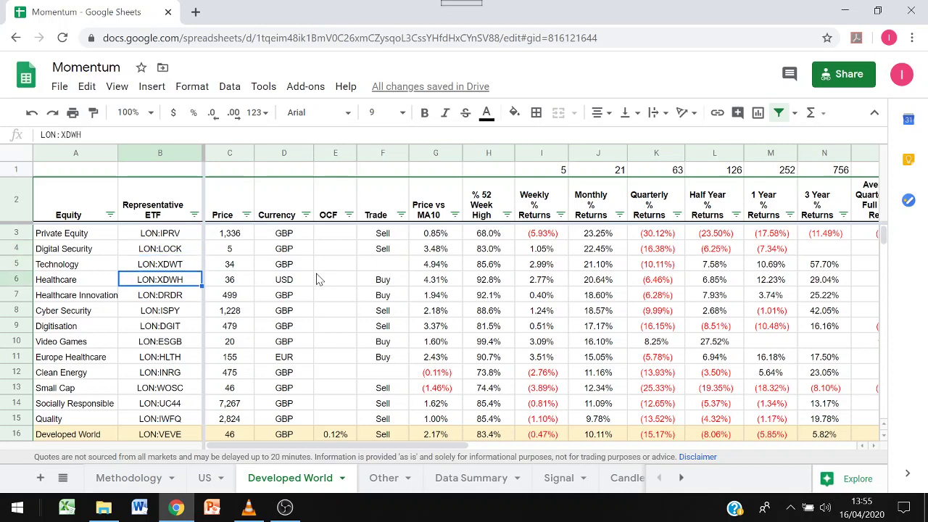
key("Down")
key("Down")
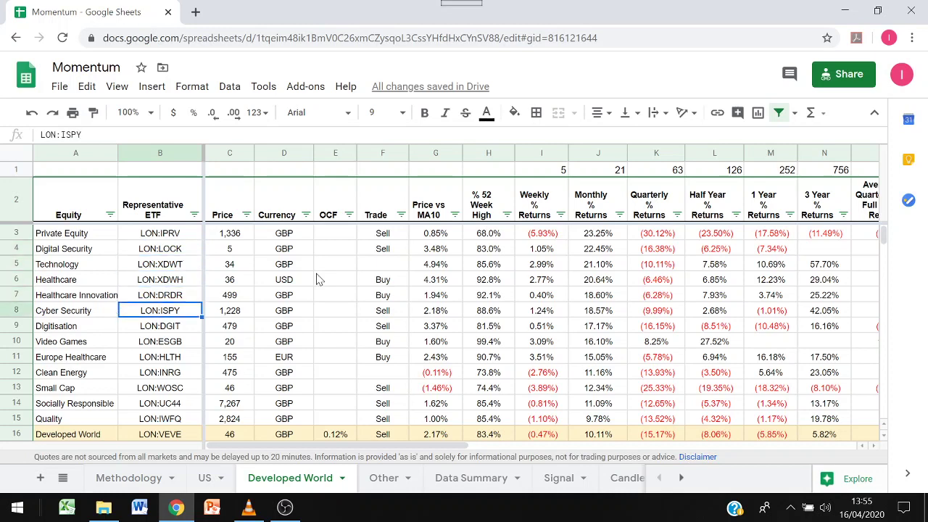
key("Down")
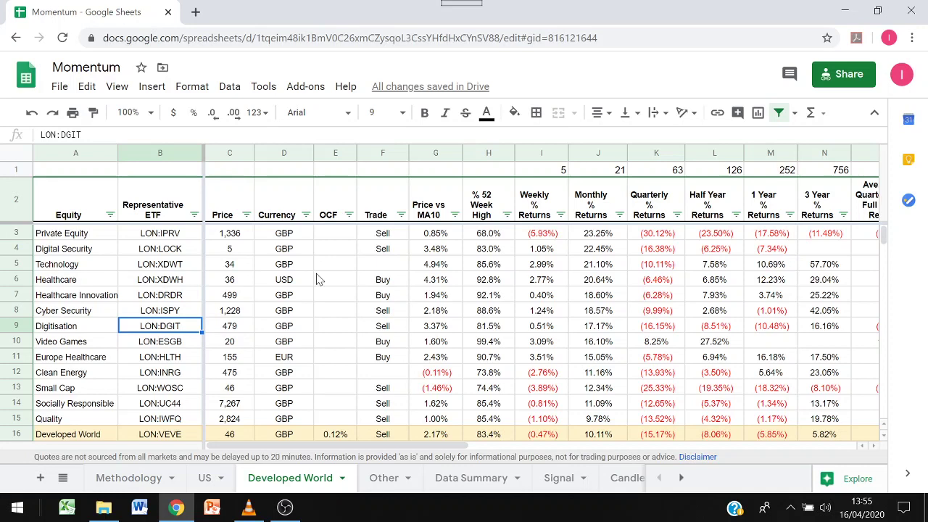
key("Down")
key("Down")
key("Down")
key("Down")
key("Down")
key("Down")
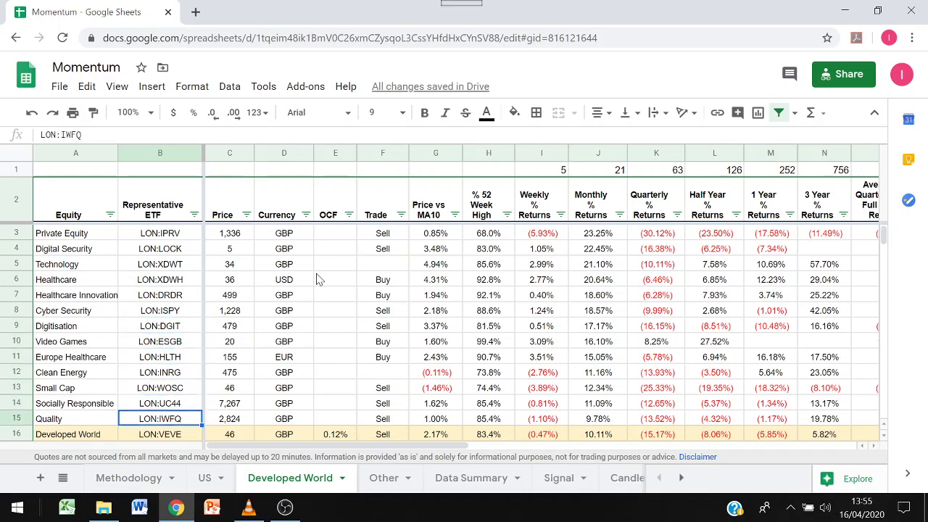
key("Down")
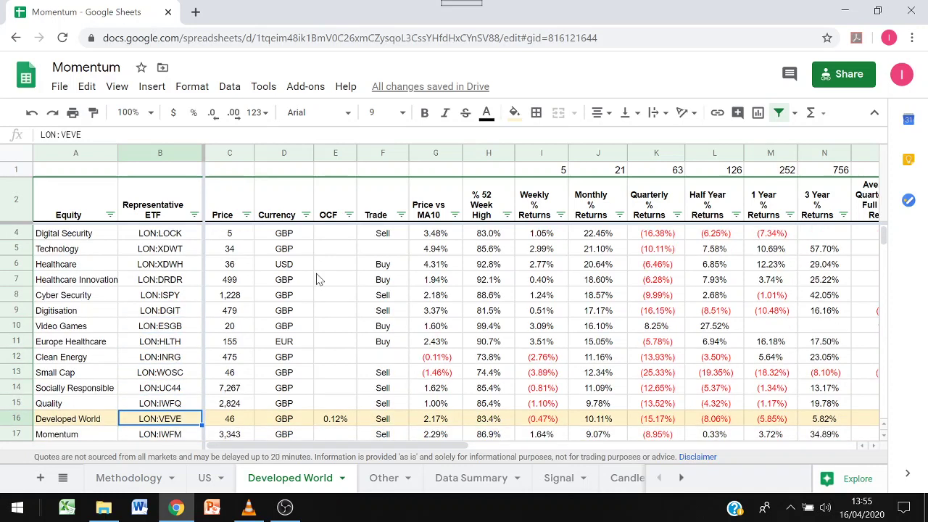
key("Right")
key("Right")
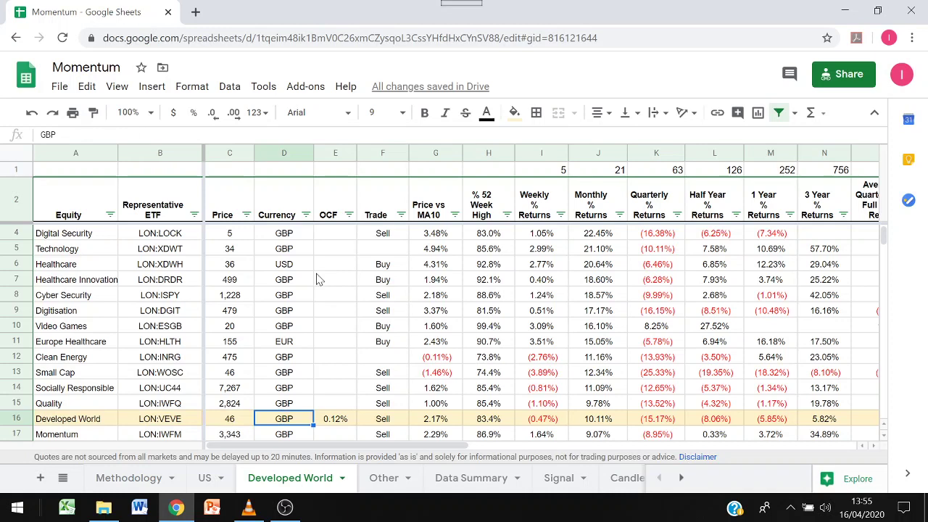
key("Right")
key("Right")
key("Up")
key("Up")
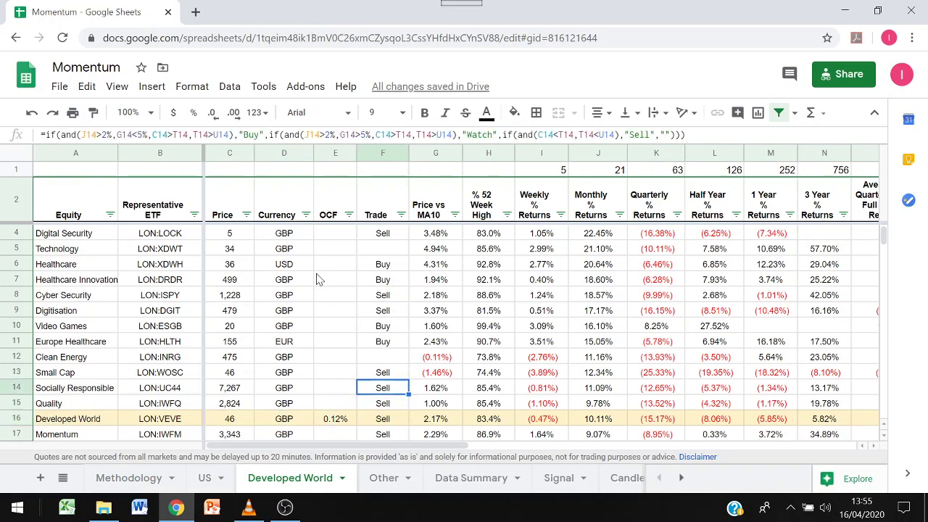
key("Up")
key("Up")
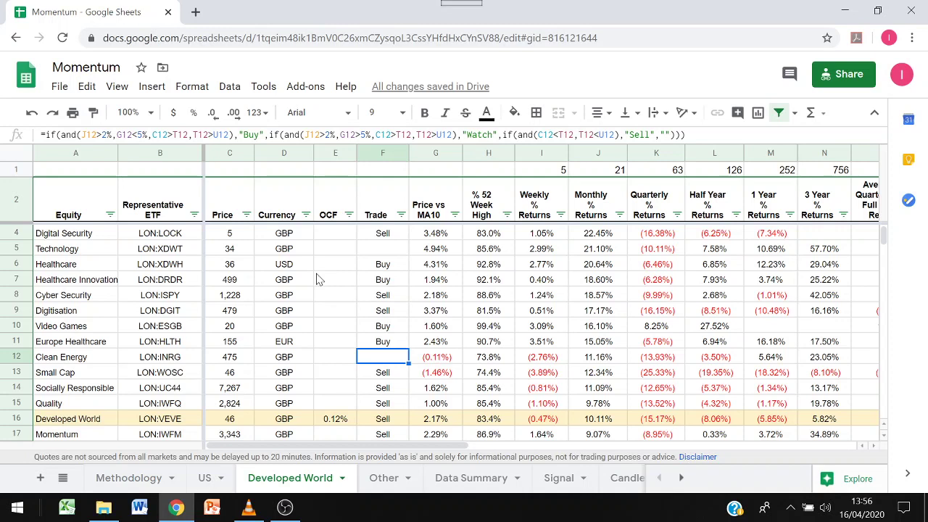
key("Right")
key("Right")
key("Right")
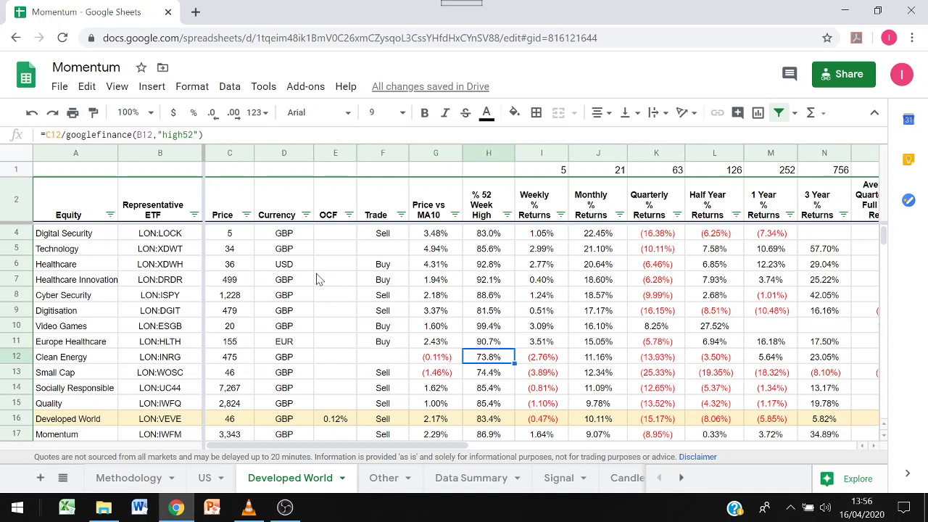
key("Left")
key("Left")
key("Left")
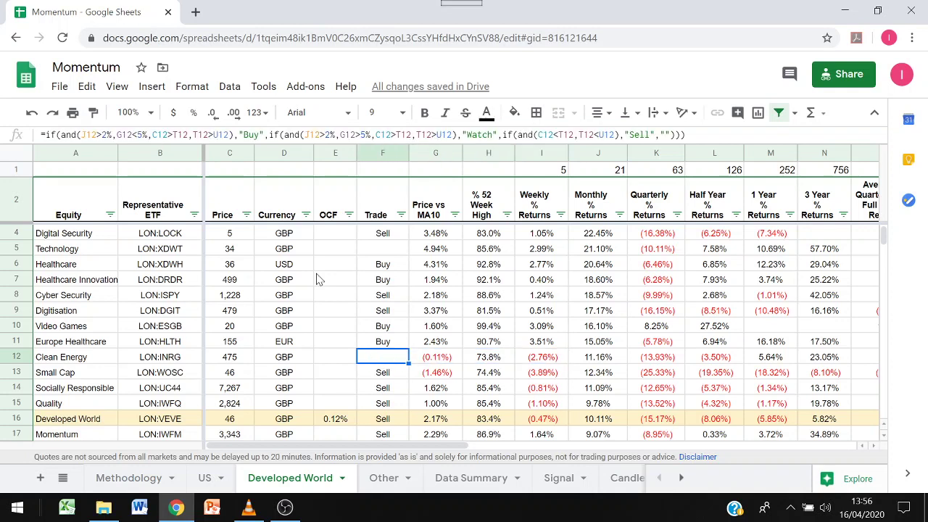
key("Down")
key("Down")
key("Down")
key("Down")
key("Down")
key("Down")
key("Down")
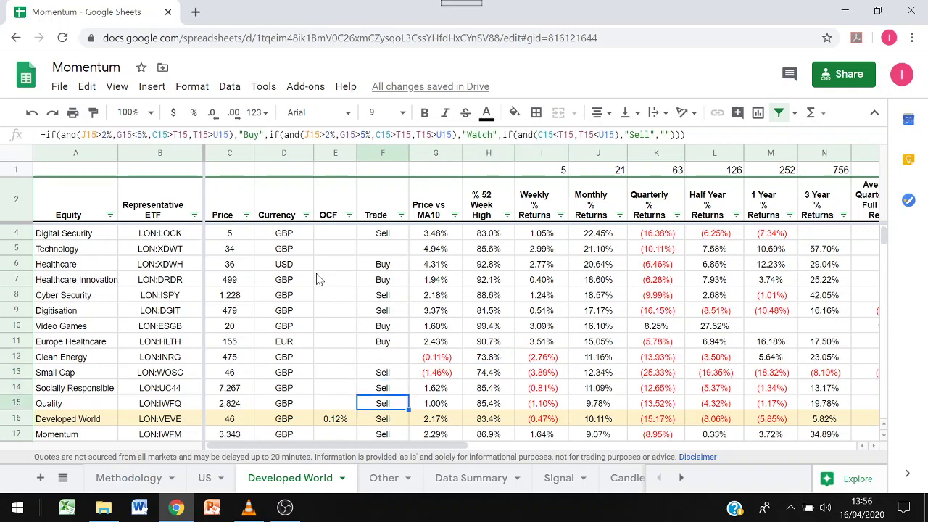
key("Up")
key("Up")
key("Up")
key("Up")
key("Up")
key("Up")
key("Up")
key("Up")
key("Up")
key("Up")
key("Up")
key("Up")
key("Up")
key("Up")
key("Up")
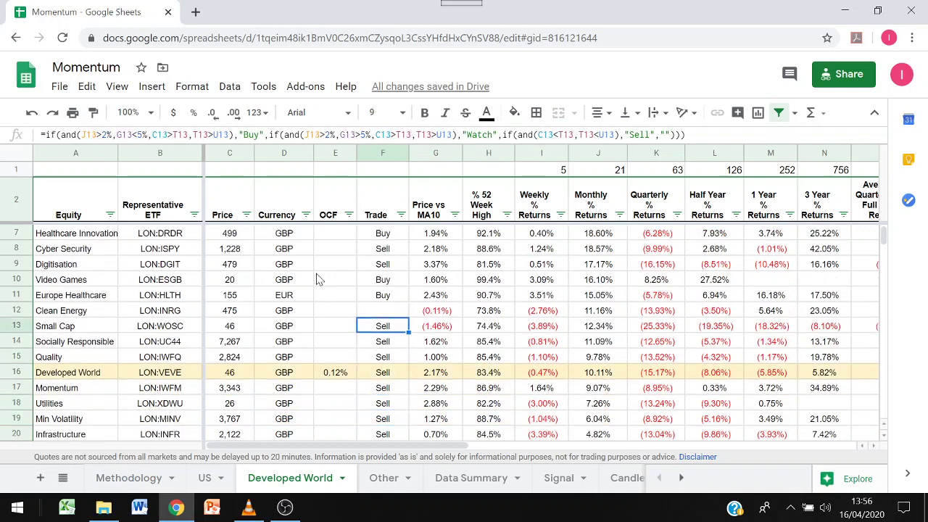
key("Up")
key("Down")
key("Down")
key("Down")
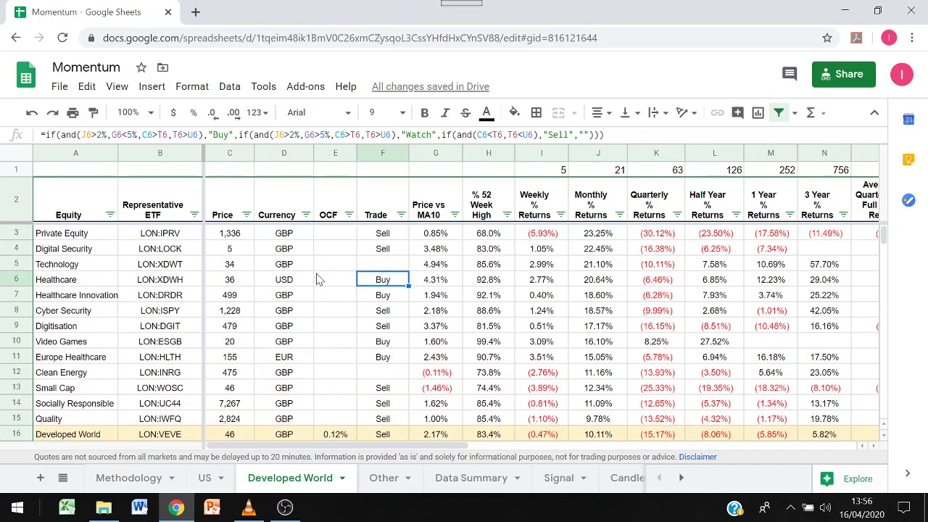
key("Left")
key("Left")
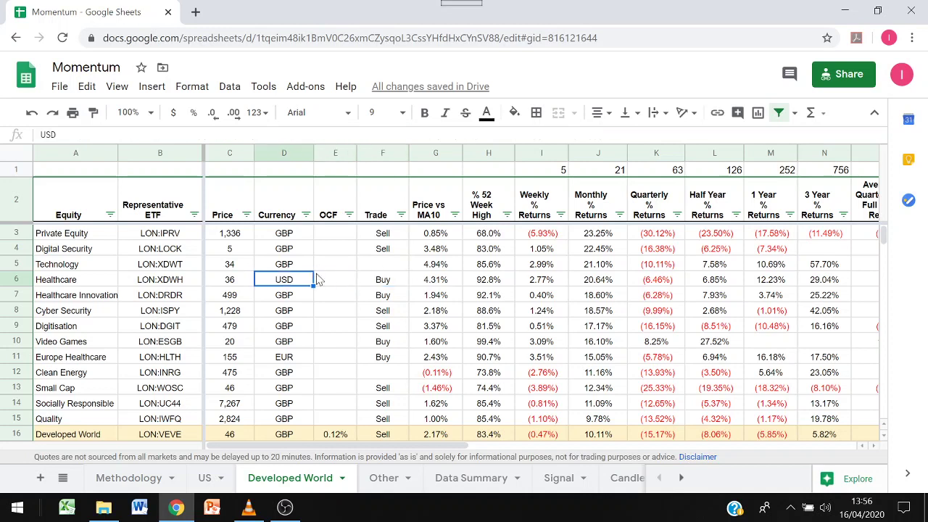
key("Right")
key("Right")
key("Down")
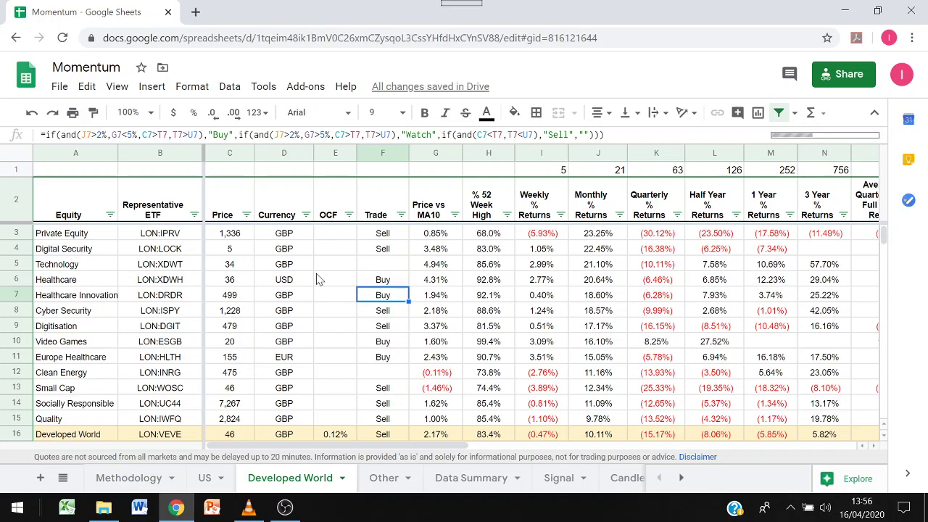
key("Down")
key("Down")
key("Down")
key("Down")
key("Down")
key("Down")
key("Down")
key("Down")
key("Down")
key("Down")
key("Down")
key("Down")
key("Down")
key("Down")
key("Down")
key("Down")
key("Down")
key("Down")
key("Down")
key("Down")
key("Up")
key("Up")
key("Up")
key("Up")
key("Up")
key("Up")
key("Up")
key("Up")
key("Up")
key("Up")
key("Up")
key("Up")
key("Up")
key("Up")
key("Up")
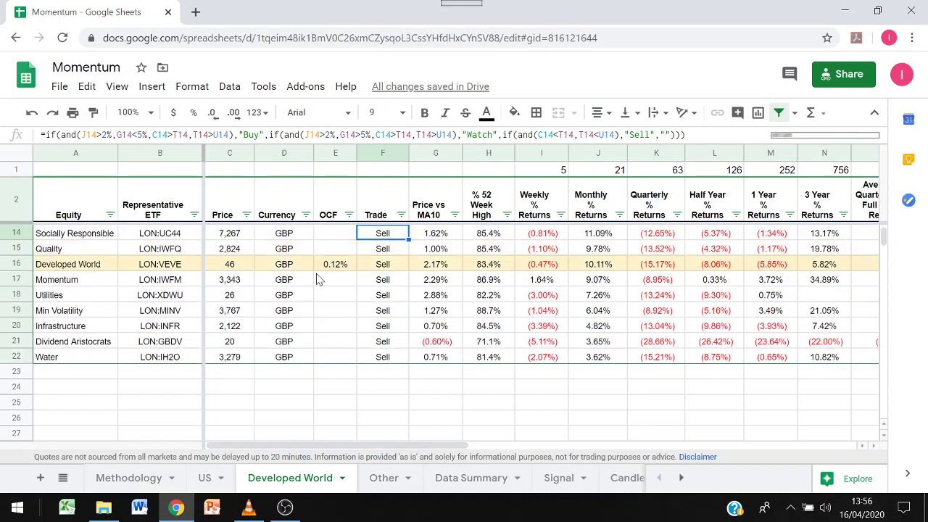
key("Up")
key("Up")
key("Down")
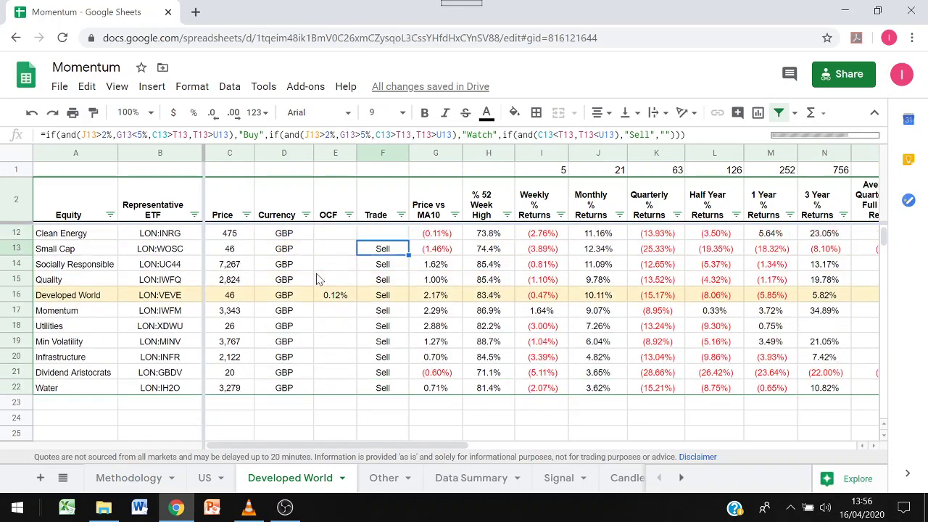
key("Right")
key("Right")
key("Right")
key("Right")
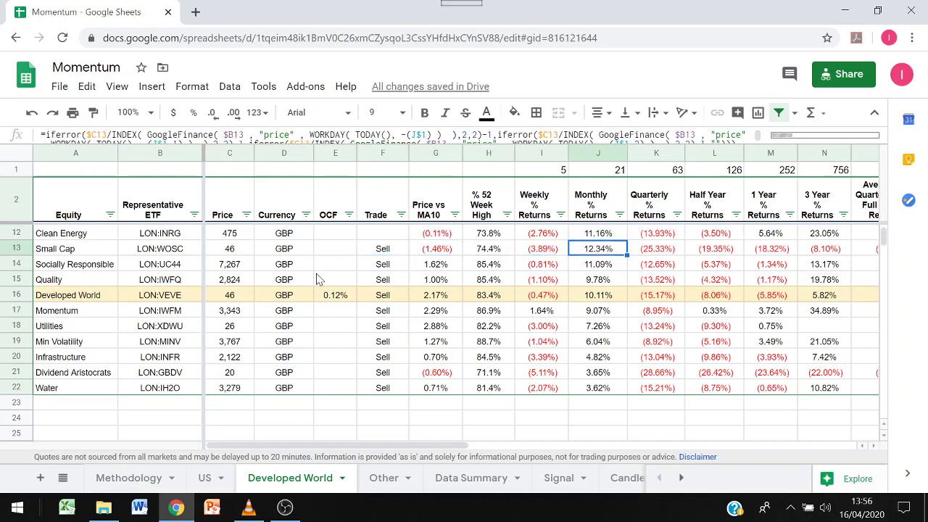
key("Right")
key("Right")
key("Right")
key("Right")
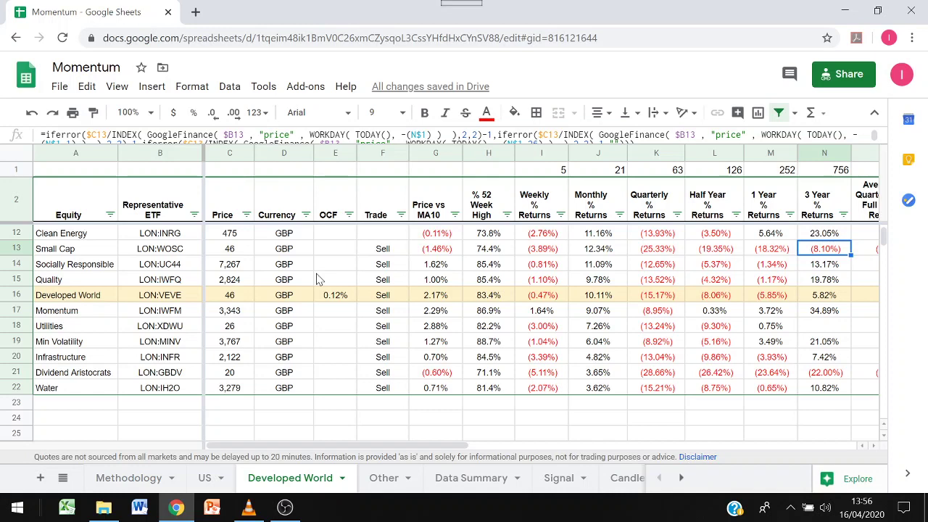
key("Left")
key("Left")
key("Left")
key("Left")
key("Left")
key("Left")
key("Left")
key("Left")
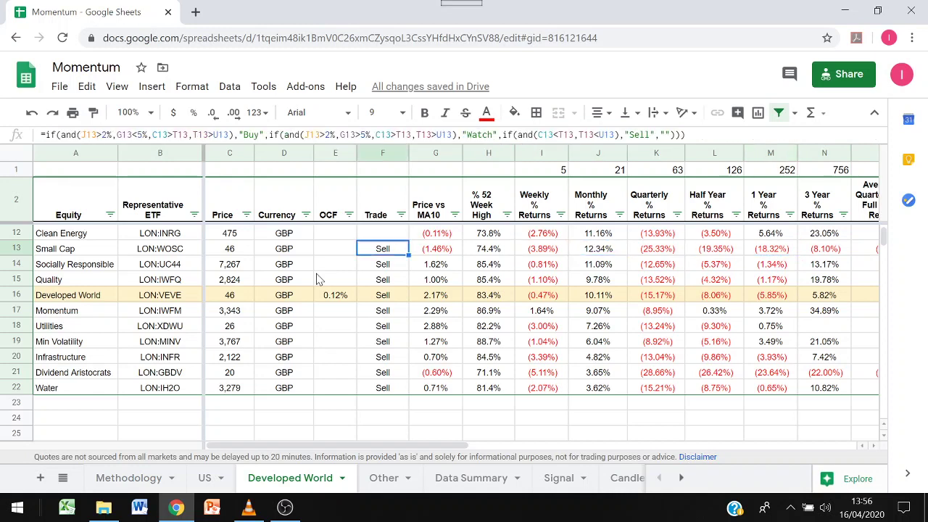
key("Down")
key("Down")
key("Down")
key("Down")
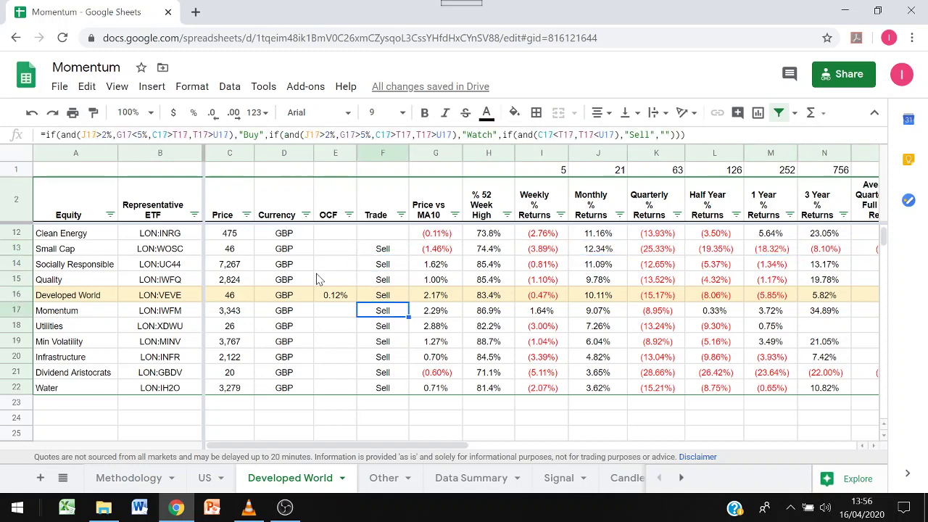
key("Right")
key("Right")
key("Right")
key("Right")
key("Right")
key("Right")
key("Right")
key("Right")
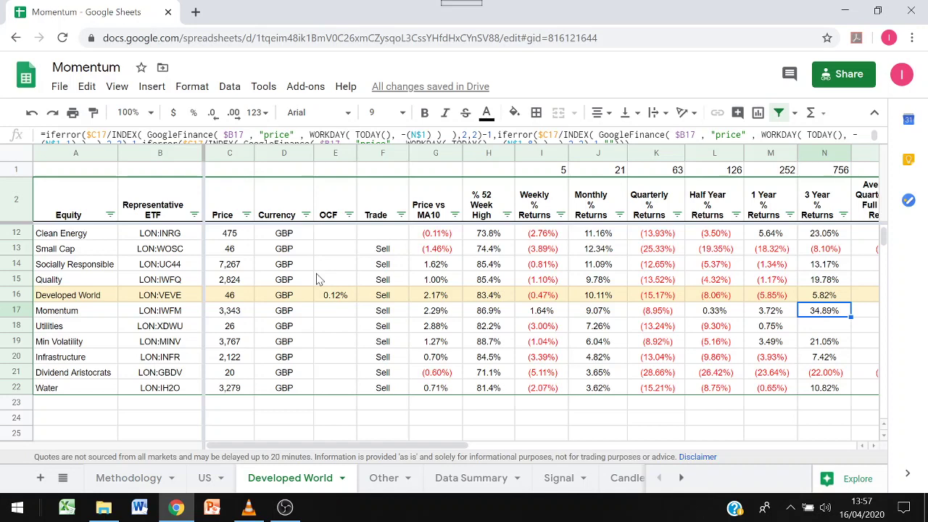
key("Left")
key("Left")
key("Left")
key("Left")
key("Left")
key("Left")
key("Left")
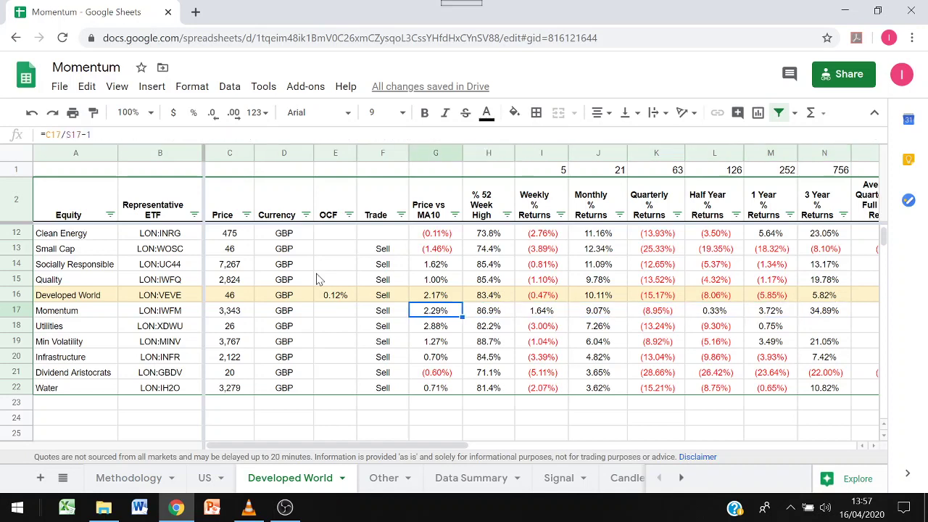
key("Down")
key("Down")
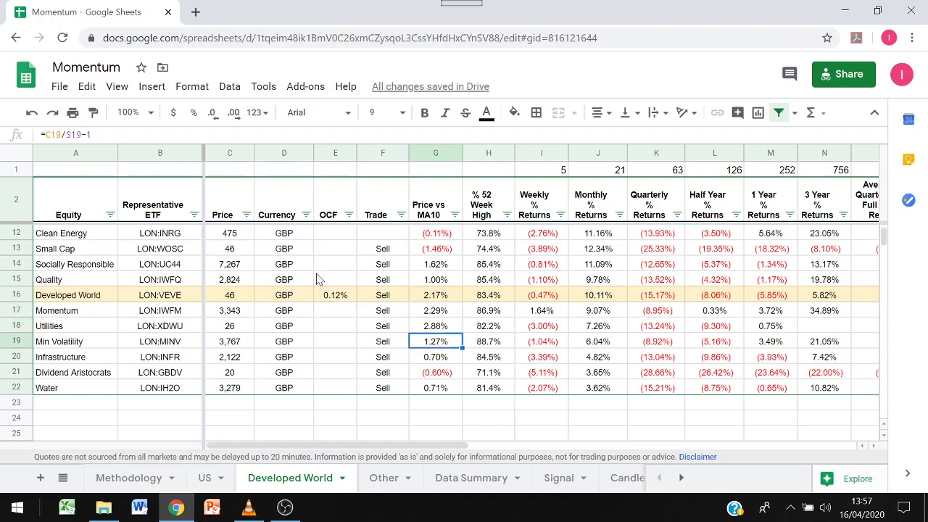
key("Right")
key("Right")
key("Right")
key("Right")
key("Right")
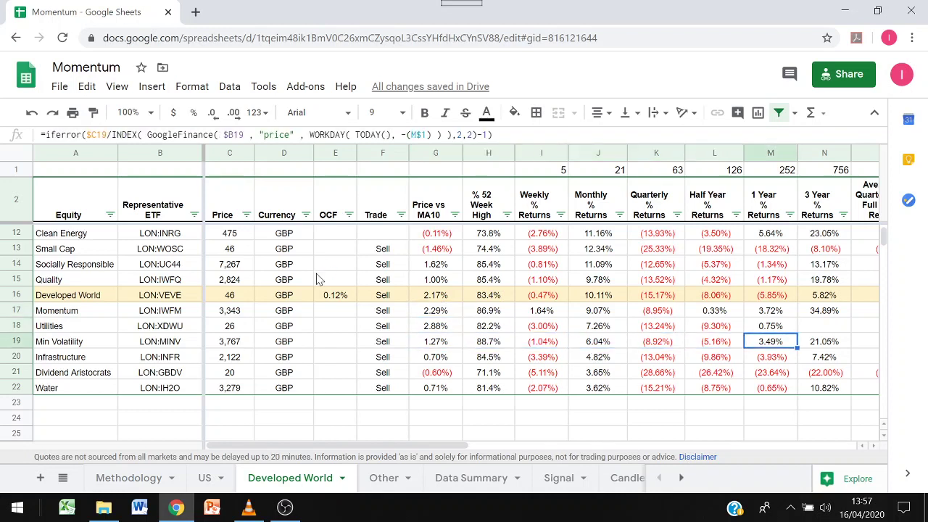
key("Right")
key("Left")
key("Left")
key("Left")
key("Left")
key("Left")
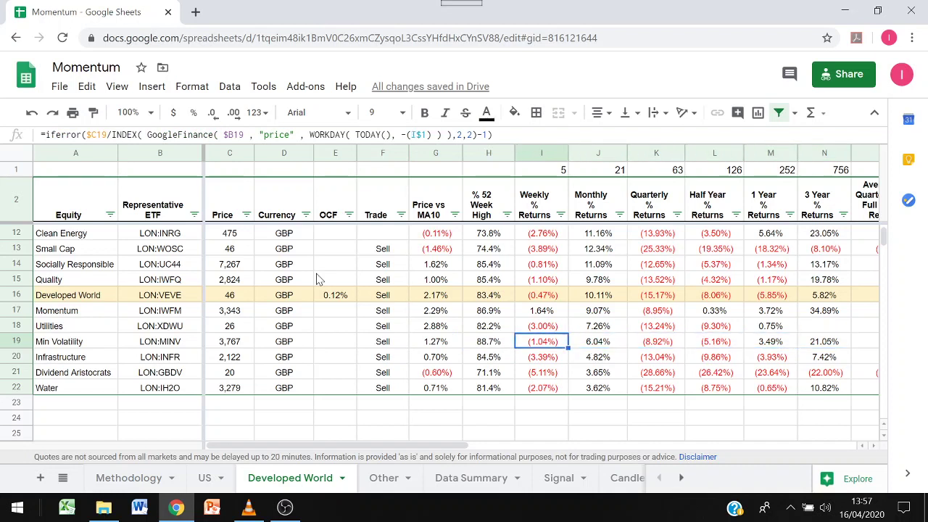
key("Right")
key("Right")
key("Right")
key("Left")
key("Left")
key("Left")
key("Left")
key("Right")
key("Right")
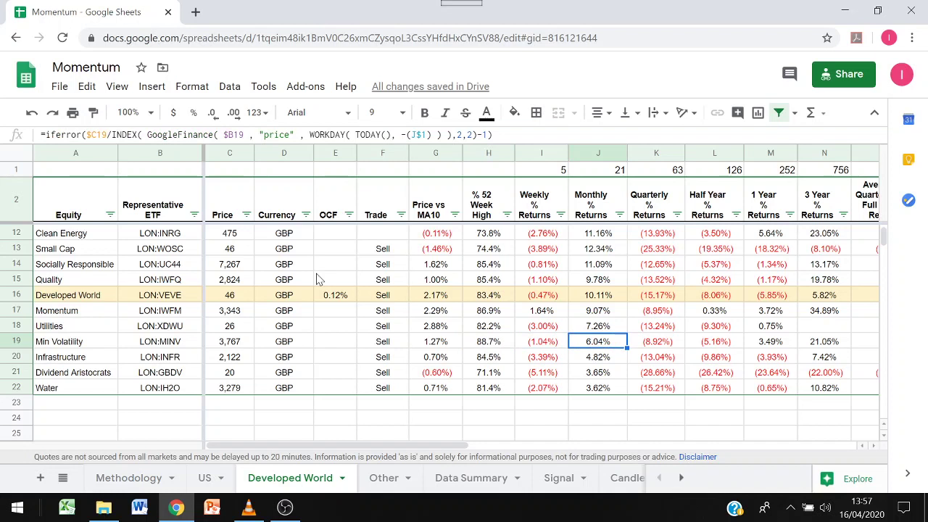
key("Up")
key("Up")
key("Up")
key("Down")
key("Down")
key("Down")
key("Left")
key("Left")
key("Left")
key("Left")
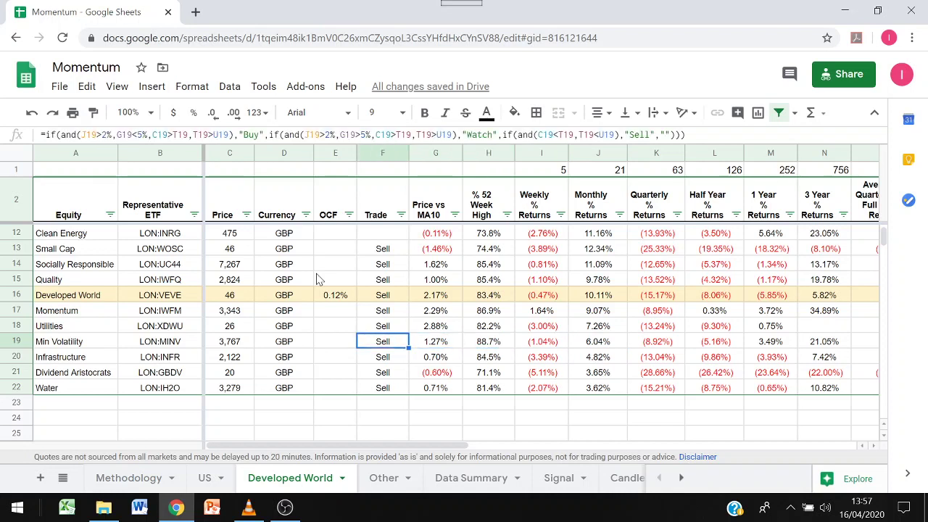
key("Down")
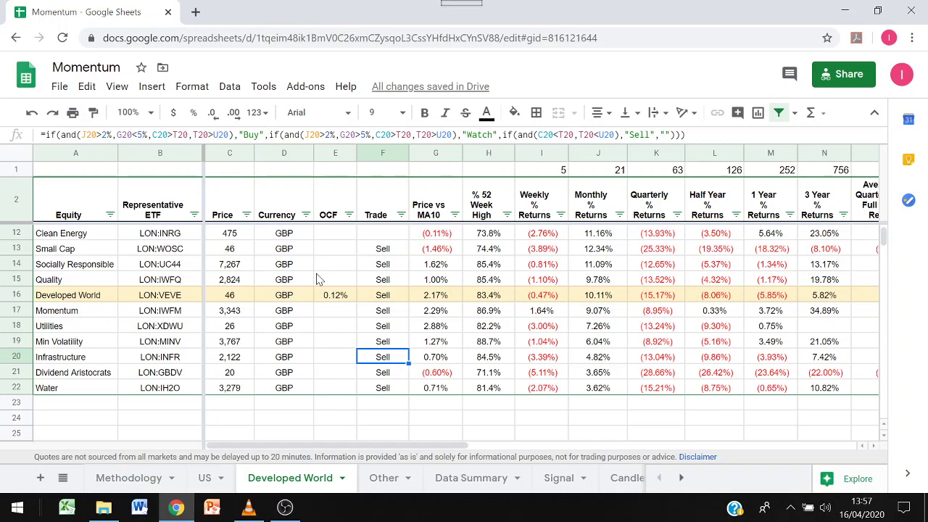
key("Down")
key("Right")
key("Right")
key("Right")
key("Right")
key("Right")
key("Right")
key("Right")
key("Right")
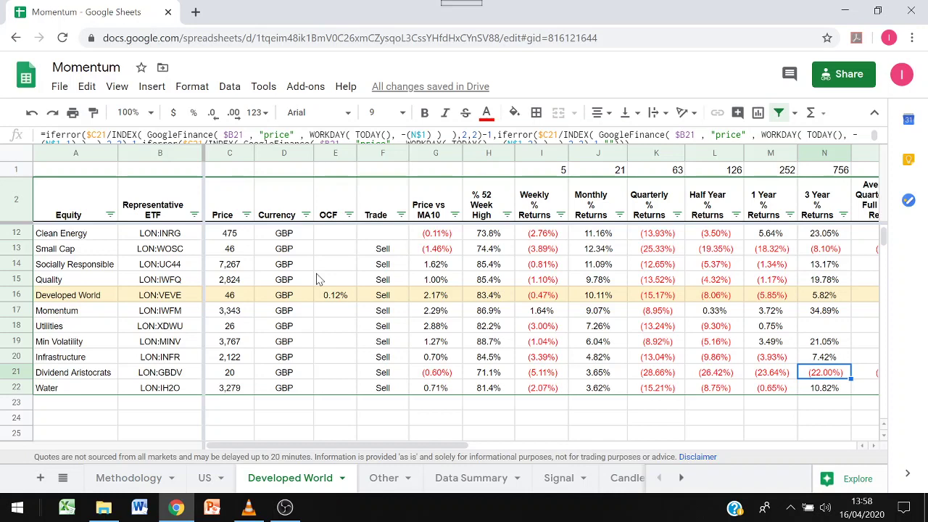
Step: On the Other sheet, check ticker LON:VWRL and the Emerging Markets Price and Price vs MA10 formulas
left_click(384, 480)
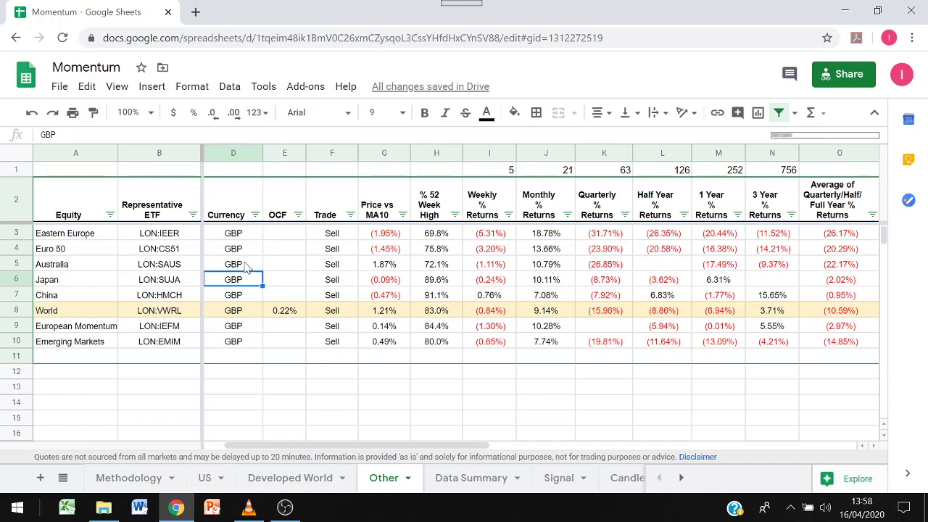
left_click(160, 312)
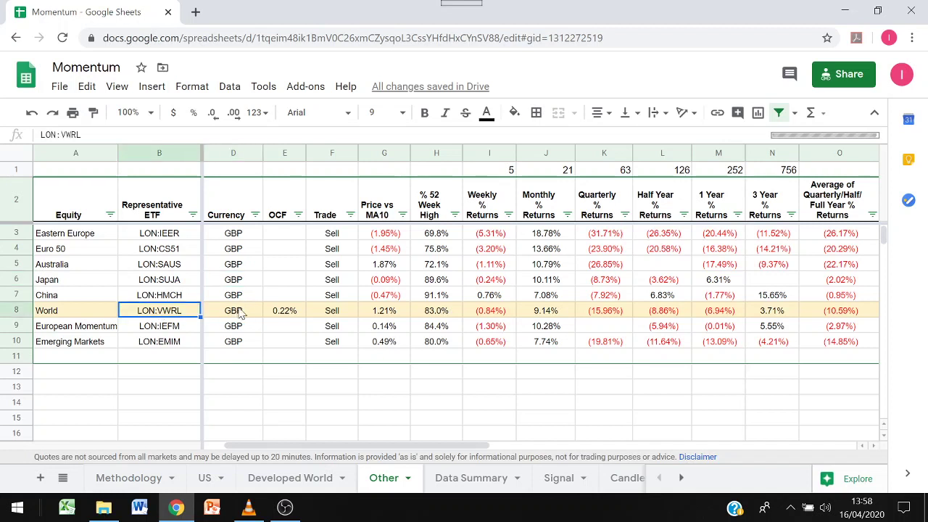
key("ctrl+z")
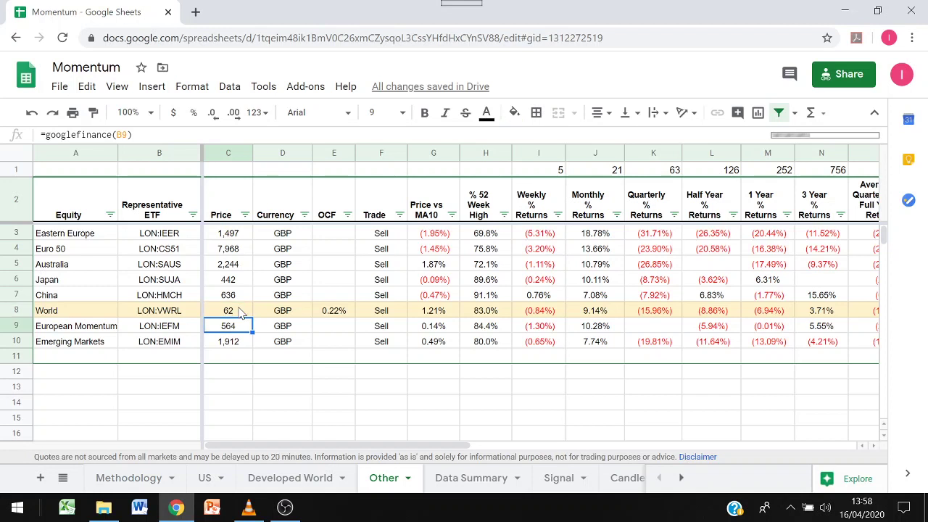
key("Down")
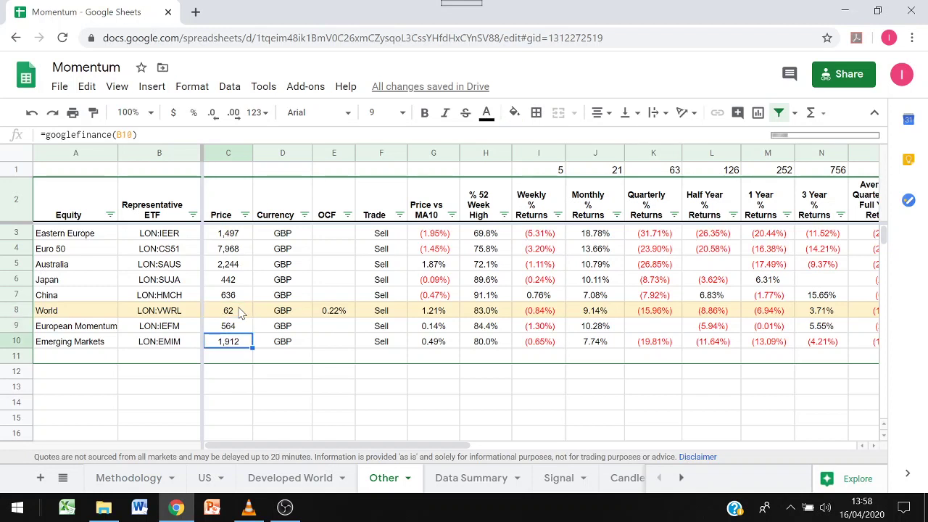
key("Right")
key("Right")
key("Right")
key("Right")
key("Right")
key("Right")
key("Right")
key("Right")
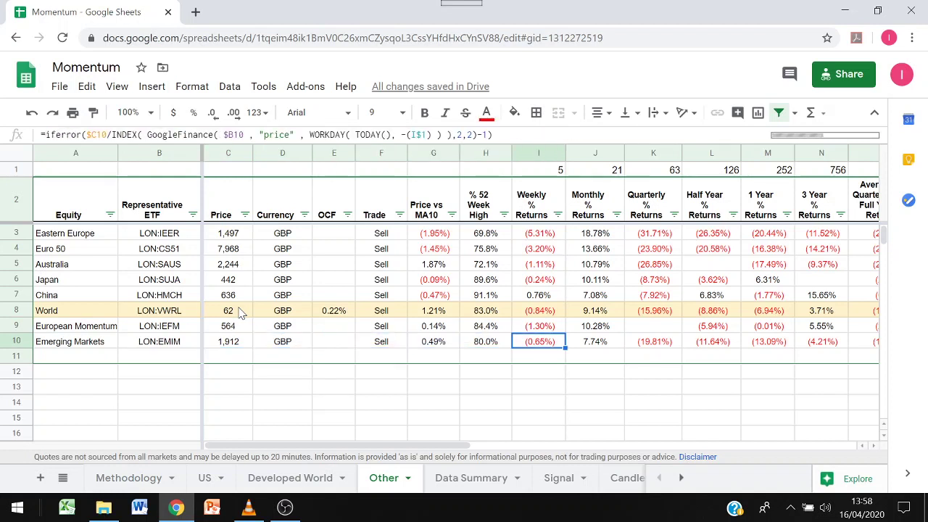
key("Up")
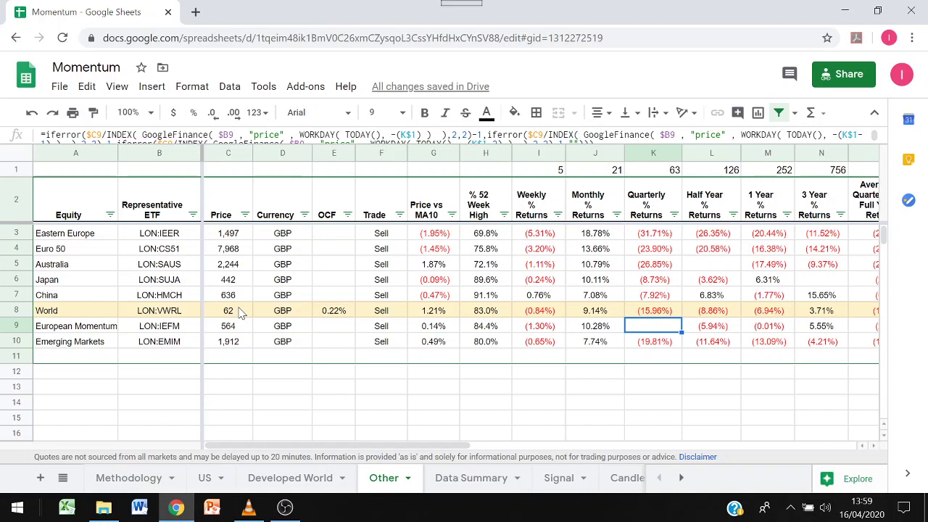
Step: Step through the Data Summary formulas: 90 Day Return, 14-Day RSI, % 10 SMA, ADX, Slope, R Squared, Adj Slope, ATR14
left_click(462, 484)
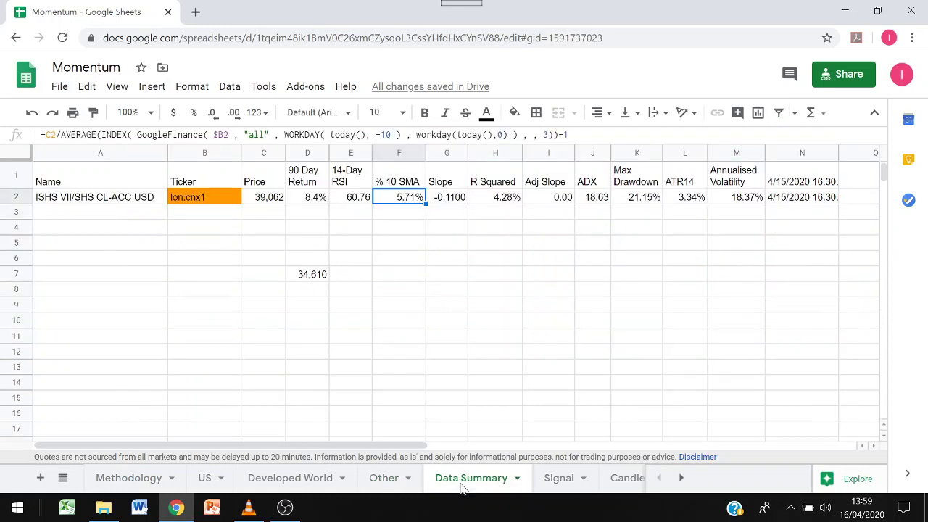
left_click(307, 200)
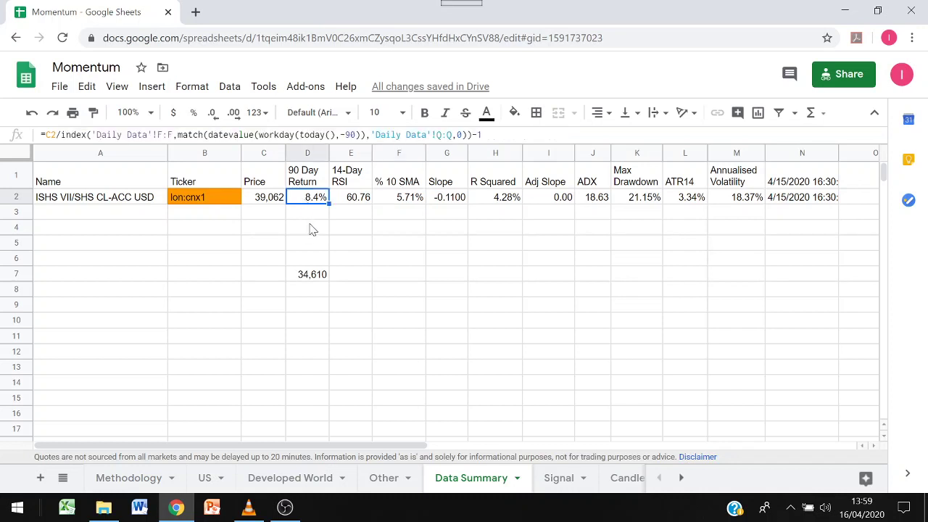
key("Right")
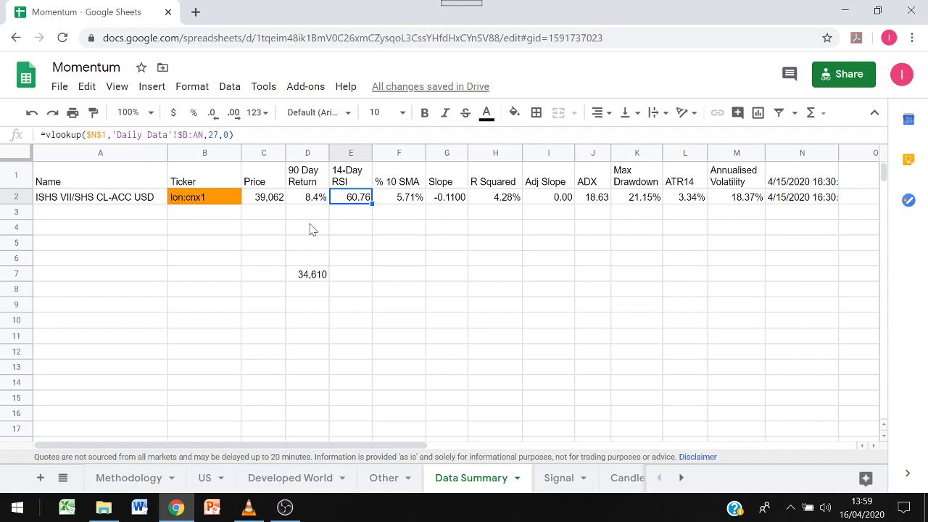
key("Right")
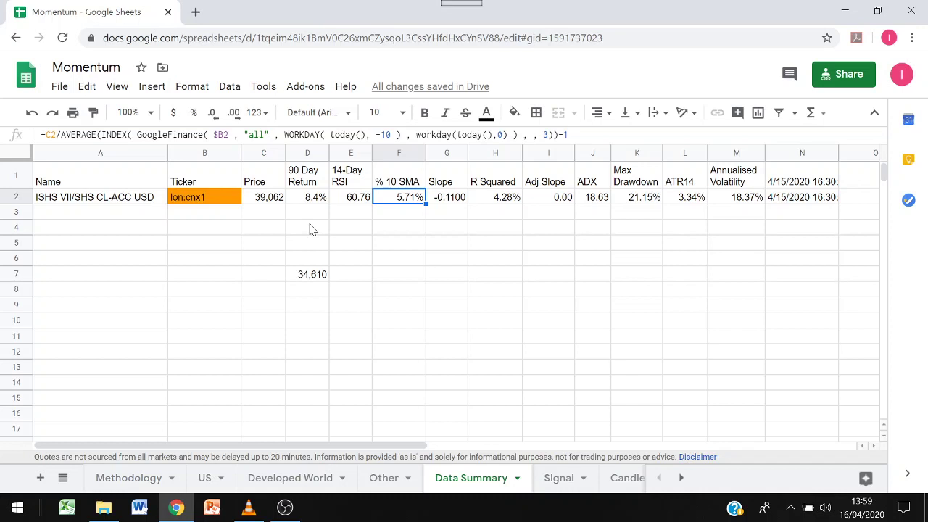
key("Right")
key("Right")
key("Right")
key("Right")
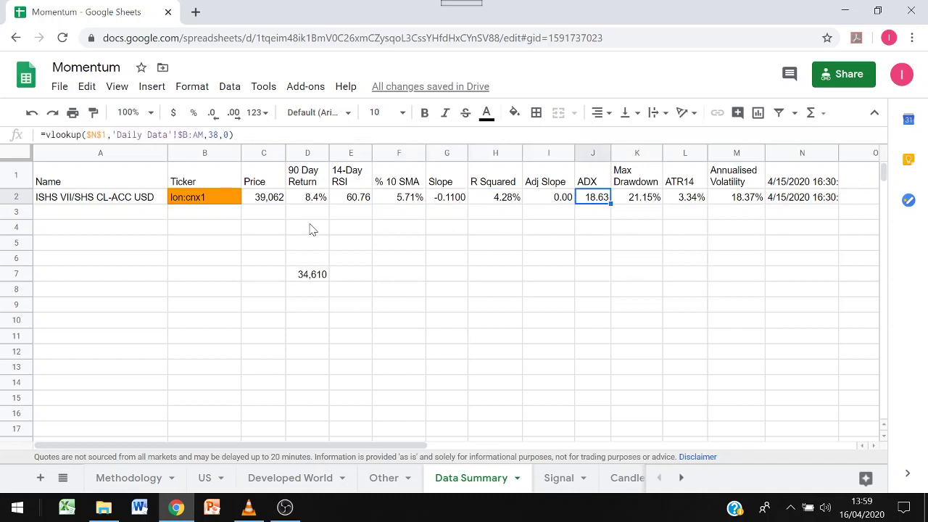
key("Left")
key("Left")
key("Left")
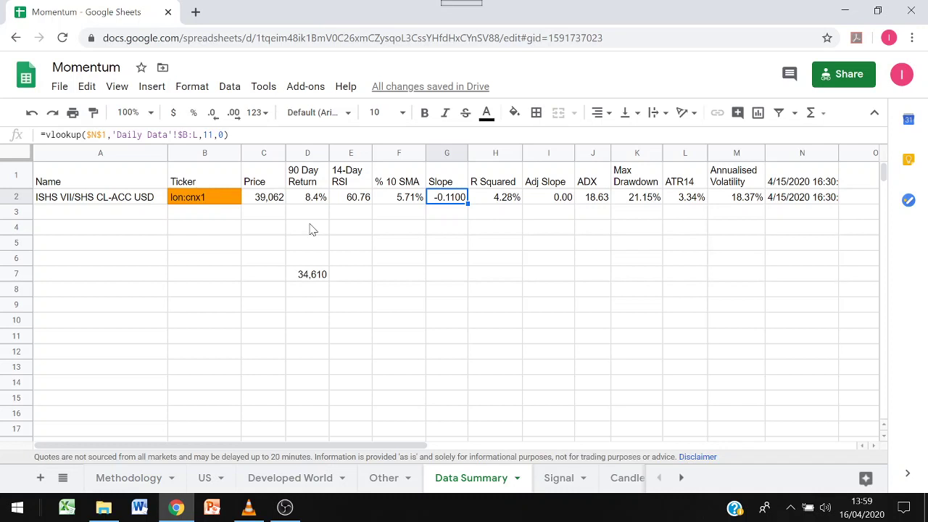
key("Right")
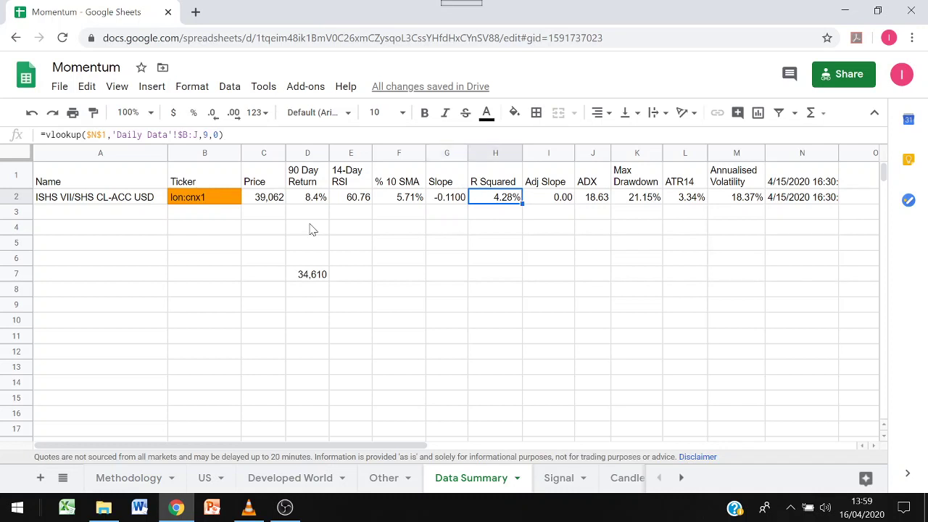
key("Right")
key("Right")
key("Right")
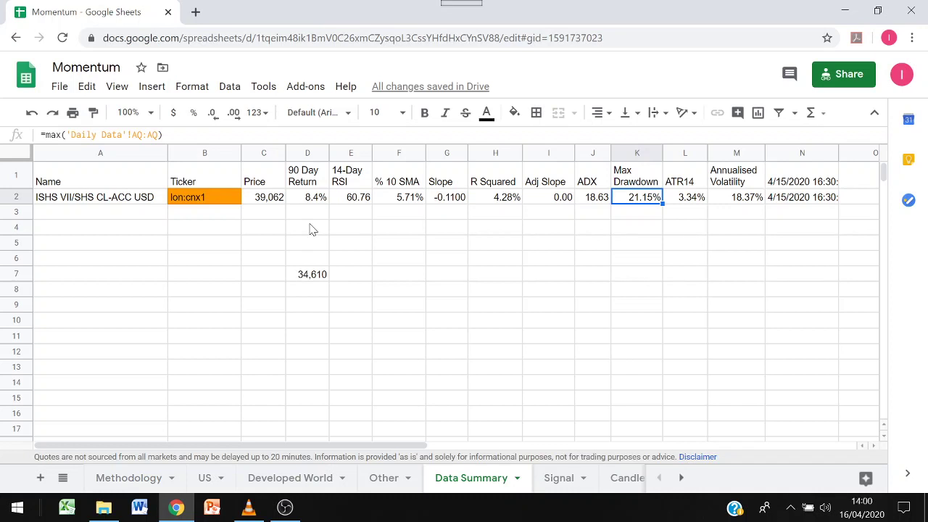
key("Right")
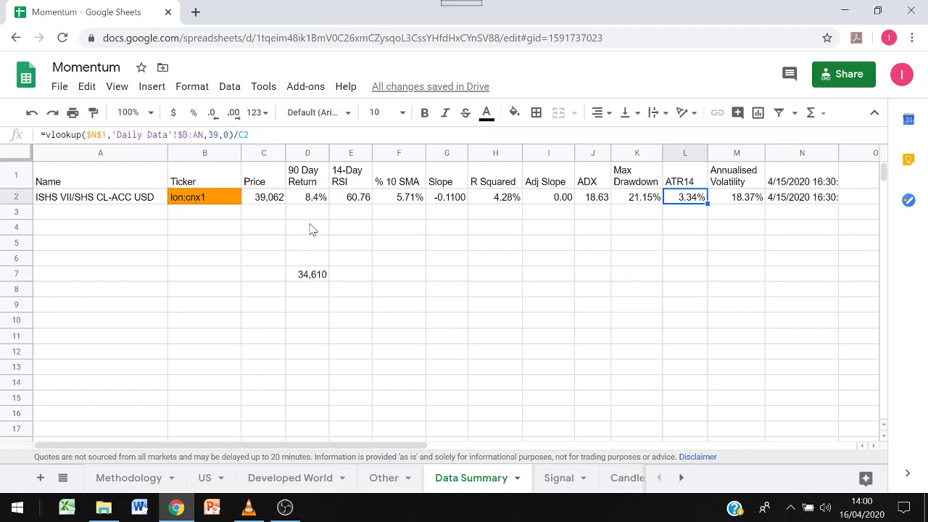
Step: On the Signal sheet, inspect the Trade, % Above SMA 10, SMA 10 and 50-day average formulas
left_click(558, 478)
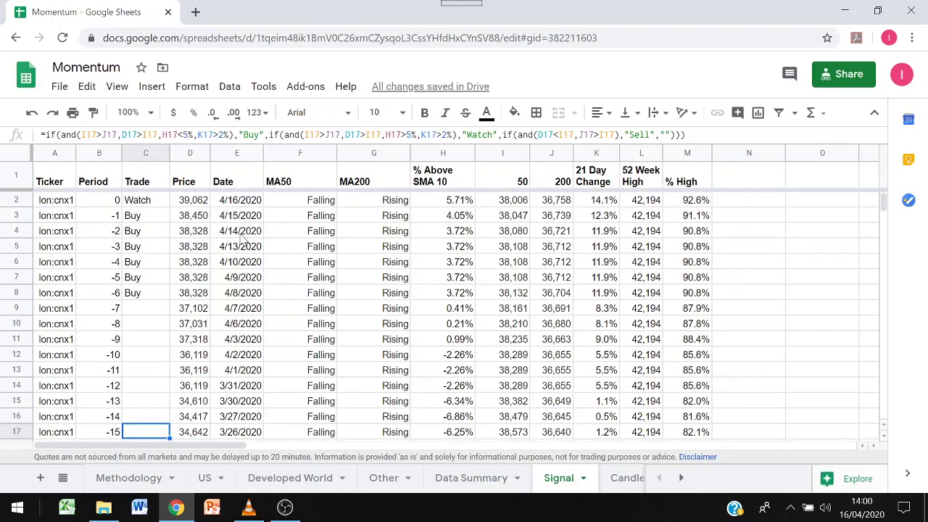
key("Up")
key("Up")
key("Up")
key("Up")
key("Up")
key("Up")
key("Up")
key("Up")
key("Up")
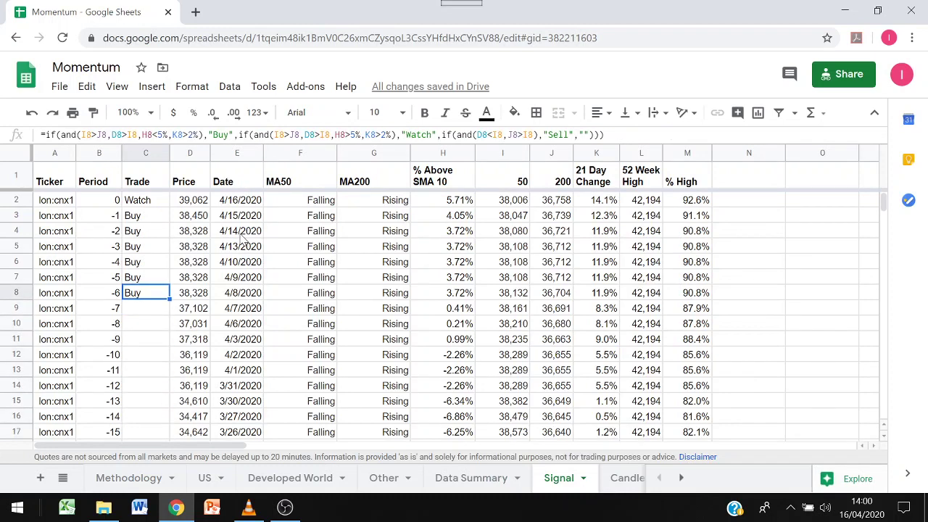
key("Right")
key("Right")
key("Right")
key("Right")
key("Right")
key("Right")
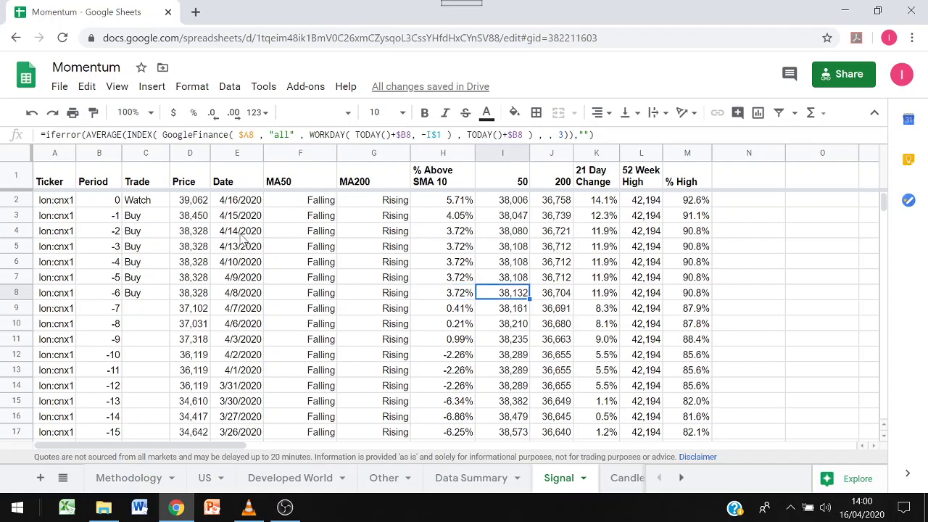
key("Left")
key("Up")
key("Up")
key("Up")
key("Up")
key("Up")
key("Up")
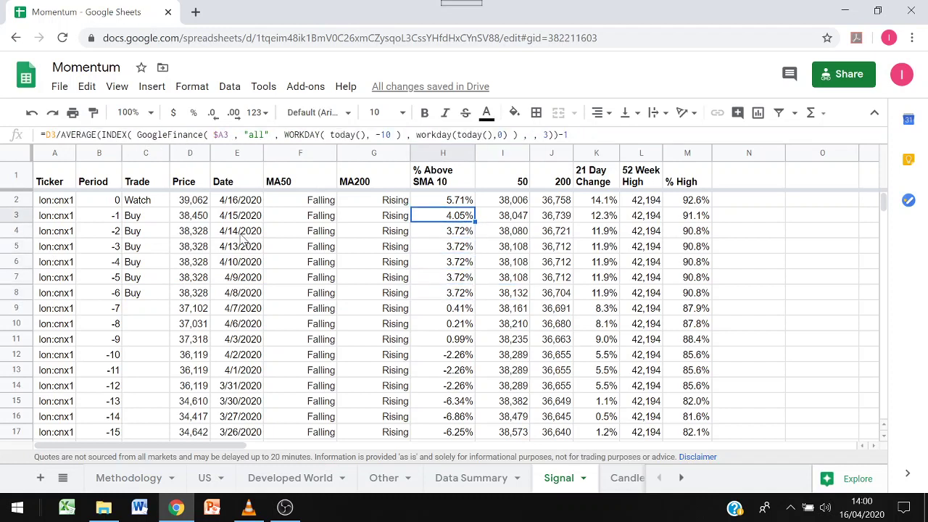
key("Down")
key("Down")
key("Down")
key("Down")
key("Down")
key("Down")
key("Down")
key("Down")
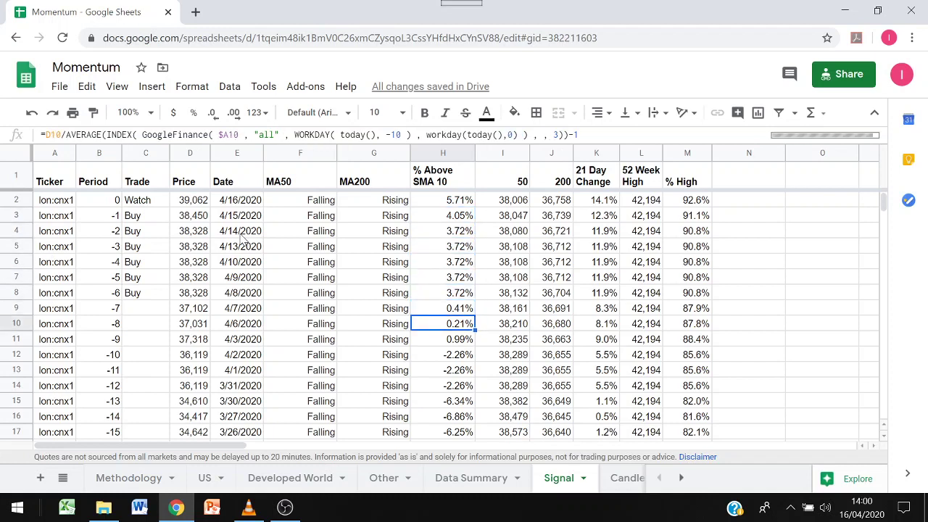
key("Down")
key("Down")
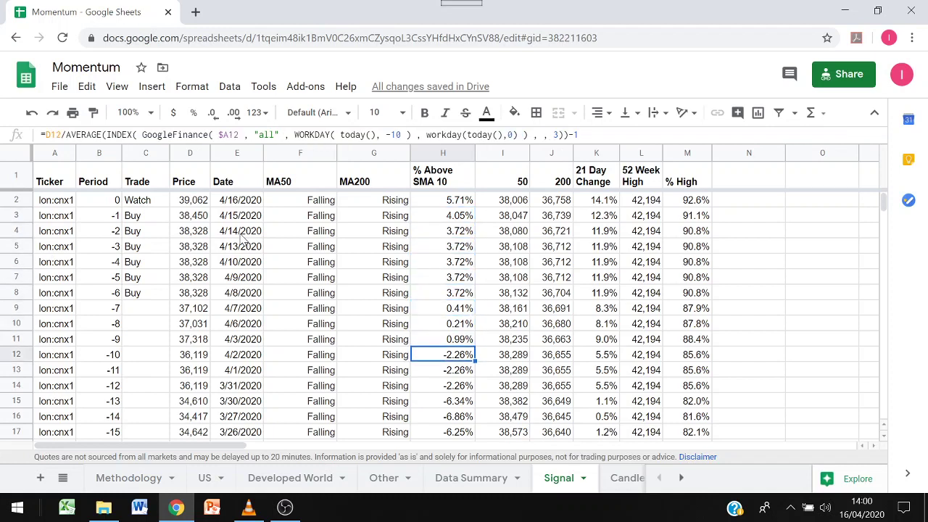
key("Right")
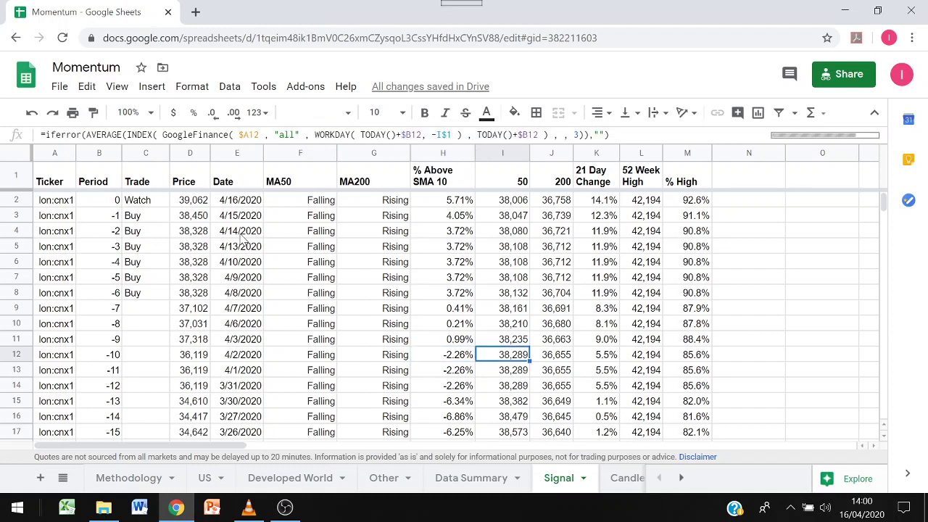
key("Left")
key("Left")
key("Left")
key("Left")
key("Left")
key("Left")
key("Left")
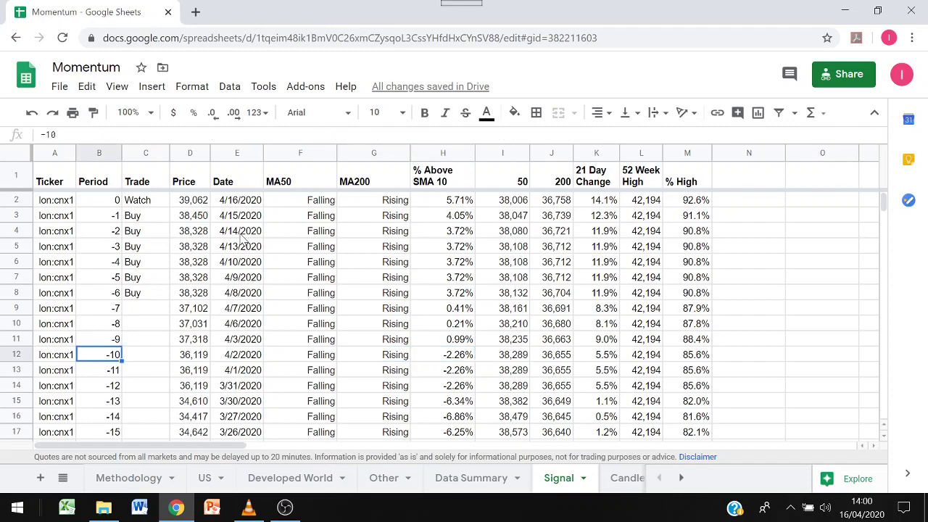
Step: Move to the older rows around period -84 and check row 84's Buy signal and row 83's MA200 trend
key("Down")
key("Down")
key("Down")
key("Down")
key("Down")
key("Down")
key("Down")
key("Down")
key("Down")
key("Down")
key("Down")
key("Down")
key("Down")
key("Down")
key("Down")
key("Down")
key("Down")
key("Down")
key("Down")
key("Down")
key("Down")
key("Down")
key("Down")
key("Down")
key("Down")
key("Down")
key("Down")
key("Down")
key("Down")
key("Down")
key("Down")
key("Down")
key("Down")
key("Down")
key("Down")
key("Down")
key("Down")
key("Down")
key("Down")
key("Down")
key("Down")
key("Down")
key("Down")
key("Down")
key("Down")
key("Down")
key("Down")
key("Down")
key("Down")
key("Down")
key("Down")
key("Down")
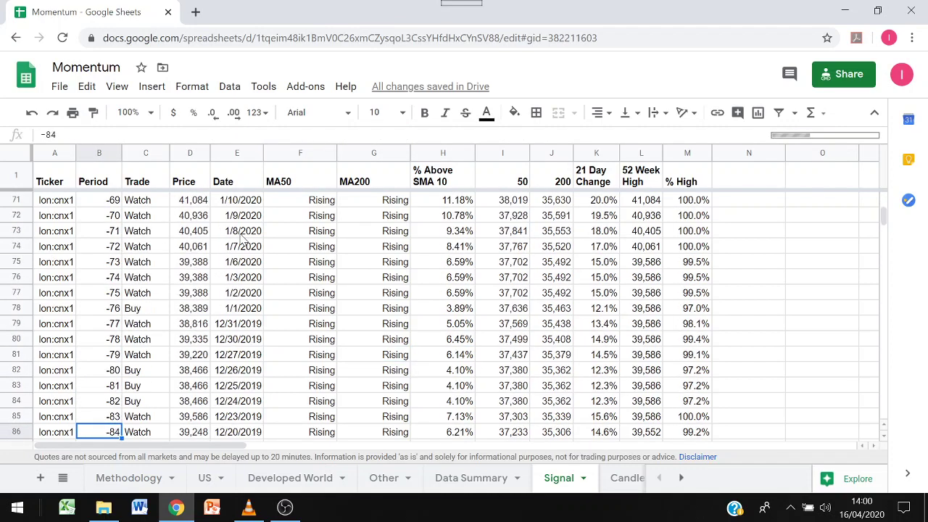
key("Up")
key("Up")
key("Right")
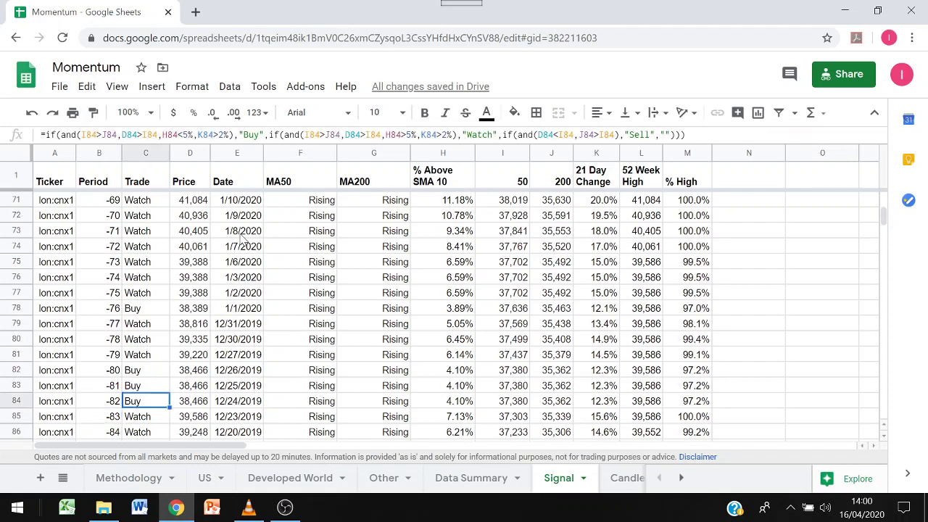
key("Right")
key("Right")
key("Left")
key("Left")
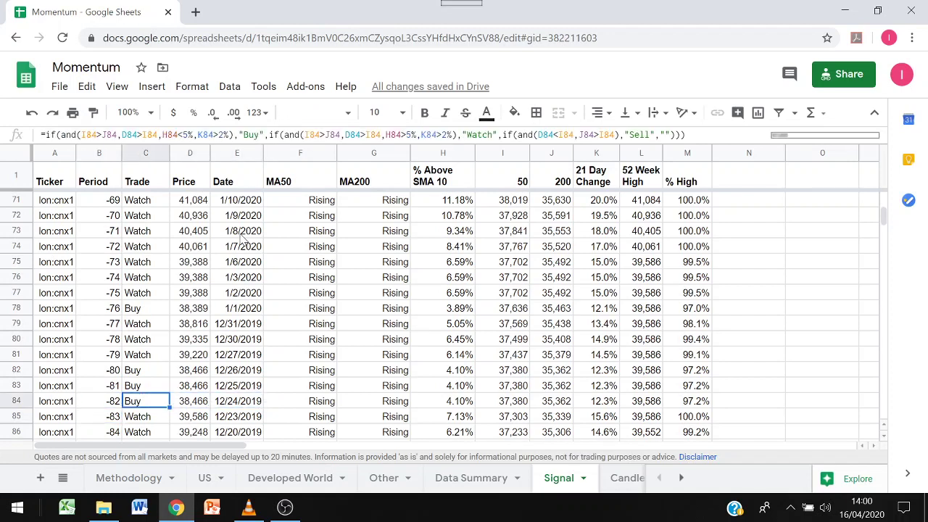
key("Up")
key("Right")
key("Right")
key("Right")
key("Right")
key("Right")
Step: Compare row 78's SMA 10, MA200 trend, price and Buy signal with the price formula in row 79
key("Up")
key("Up")
key("Up")
key("Up")
key("Up")
key("Left")
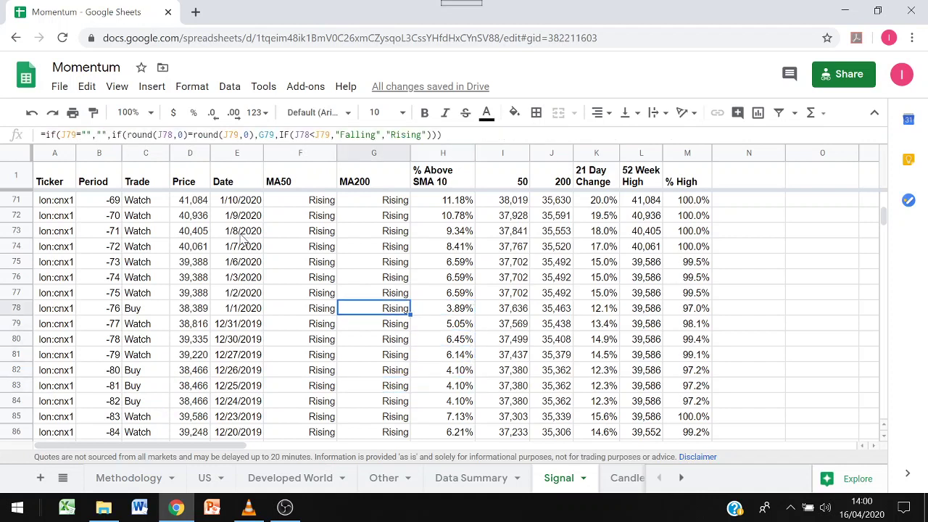
key("Left")
key("Left")
key("Left")
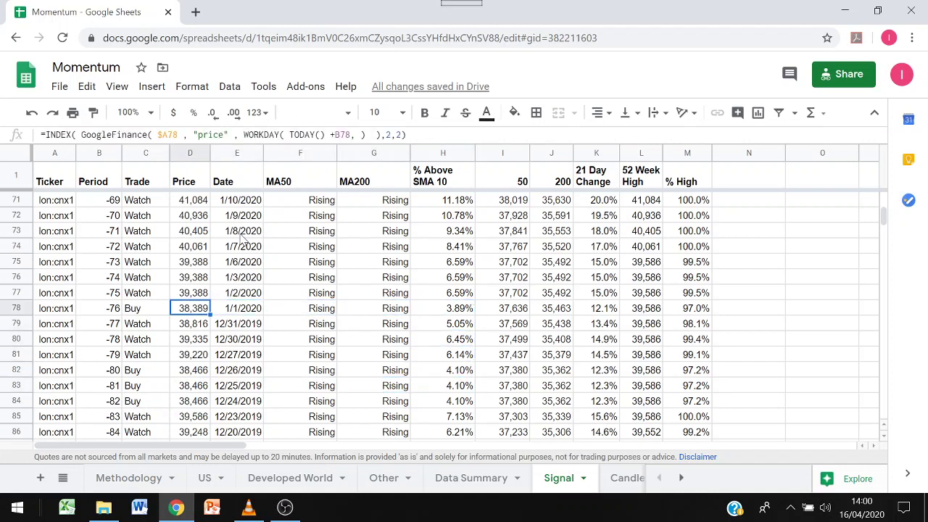
key("Down")
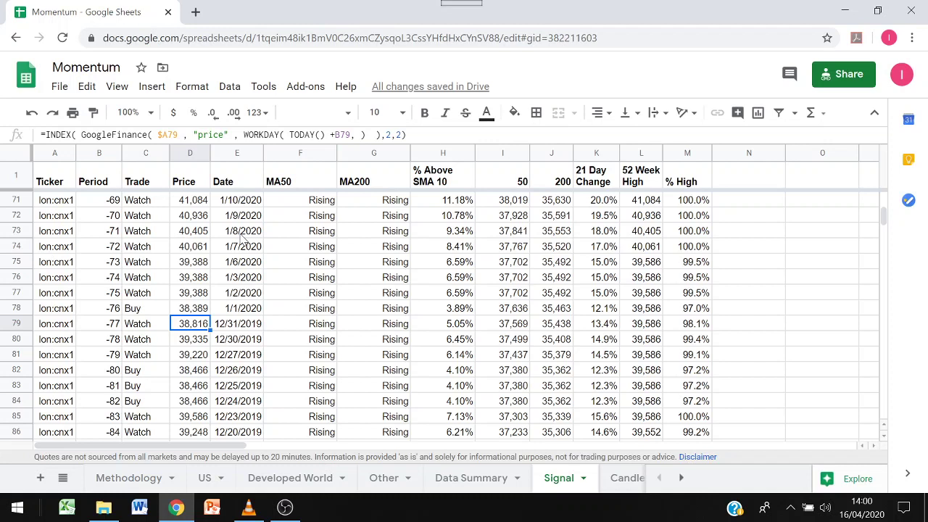
key("Up")
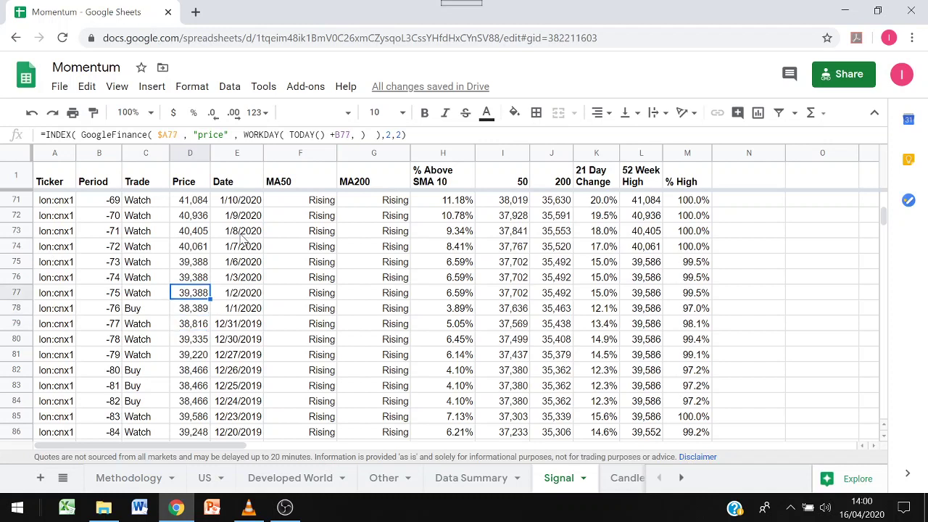
key("Down")
key("Left")
key("Left")
key("Right")
key("Right")
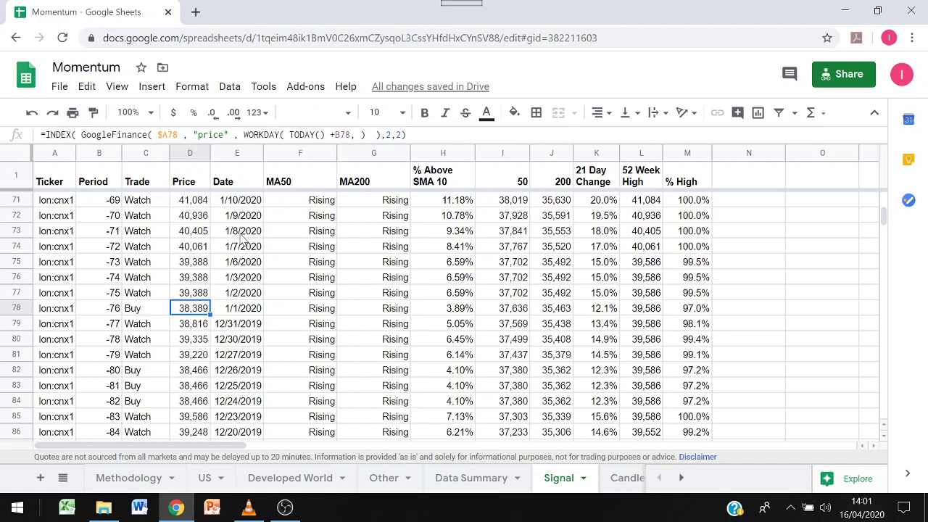
key("Right")
key("Right")
key("Right")
key("Right")
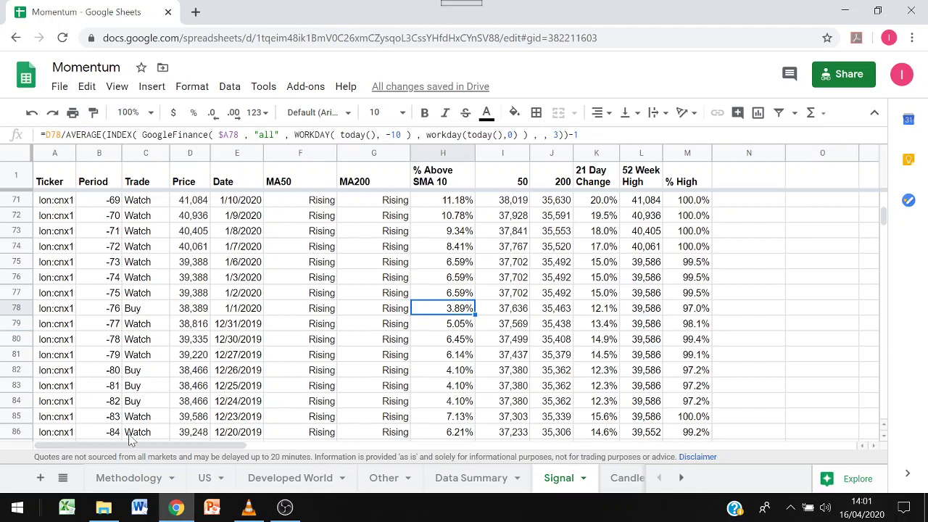
Step: On the Candlestick Chart sheet, check the Daily interval in I1 and the 20-period length in J1
left_click(614, 477)
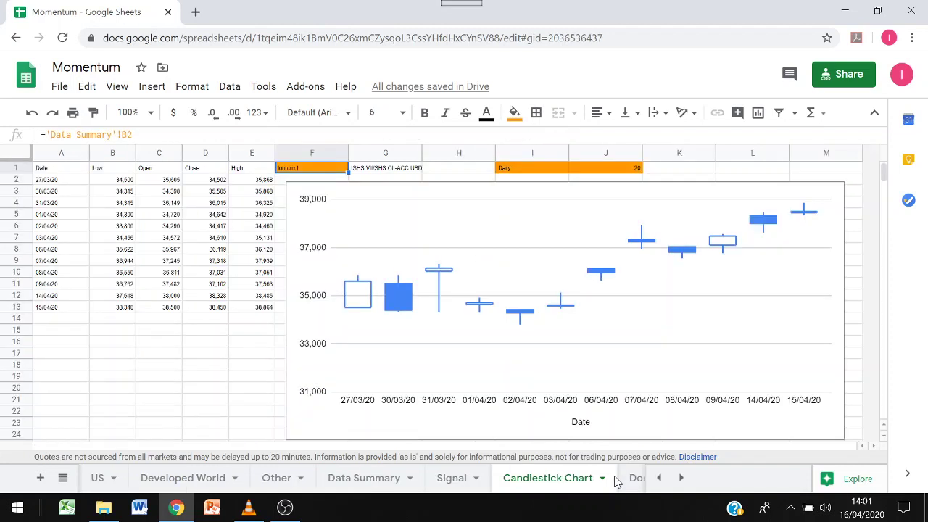
left_click(217, 352)
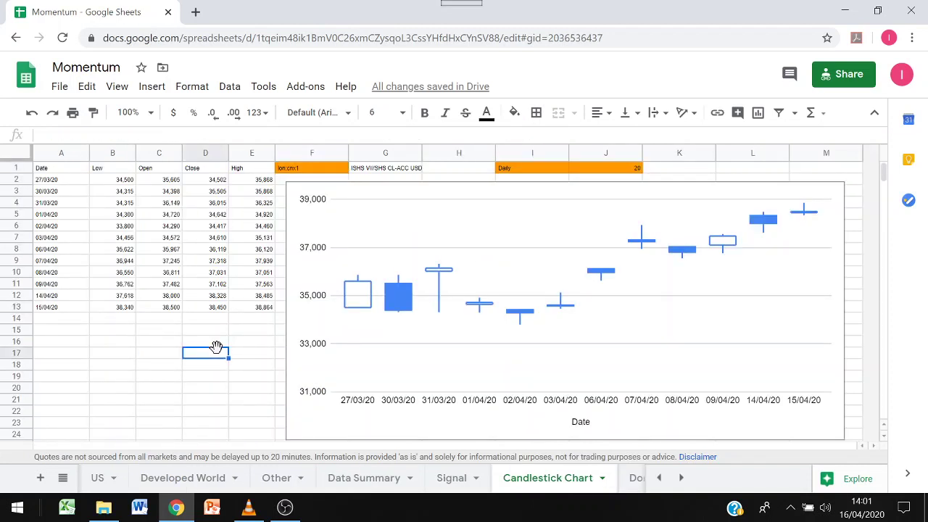
left_click(523, 168)
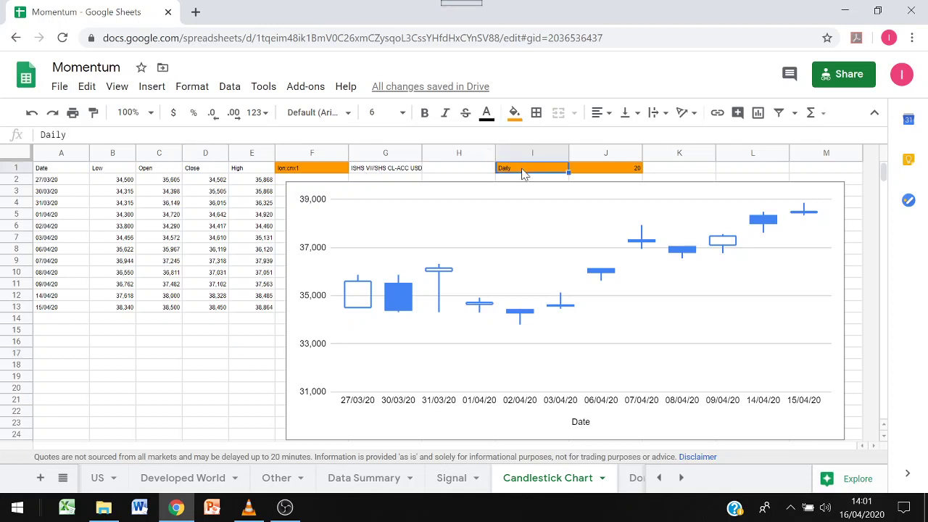
left_click(620, 172)
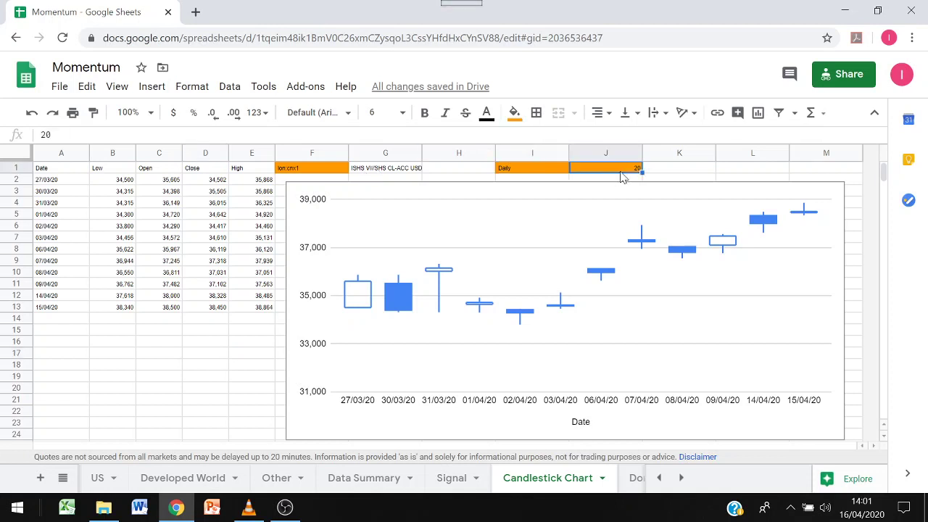
left_click(550, 171)
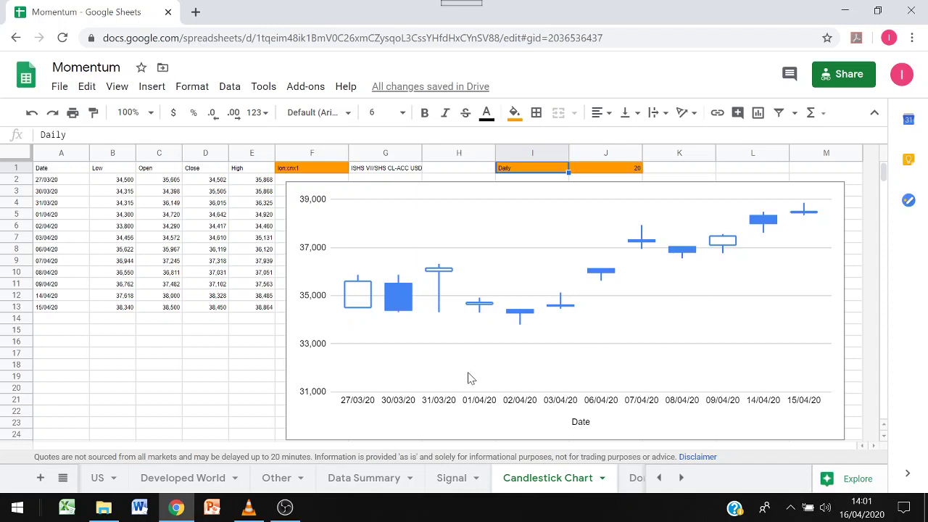
Step: View the Doncian Graph and Daily Data sheets, then scroll the sheet tabs back toward Methodology
left_click(635, 478)
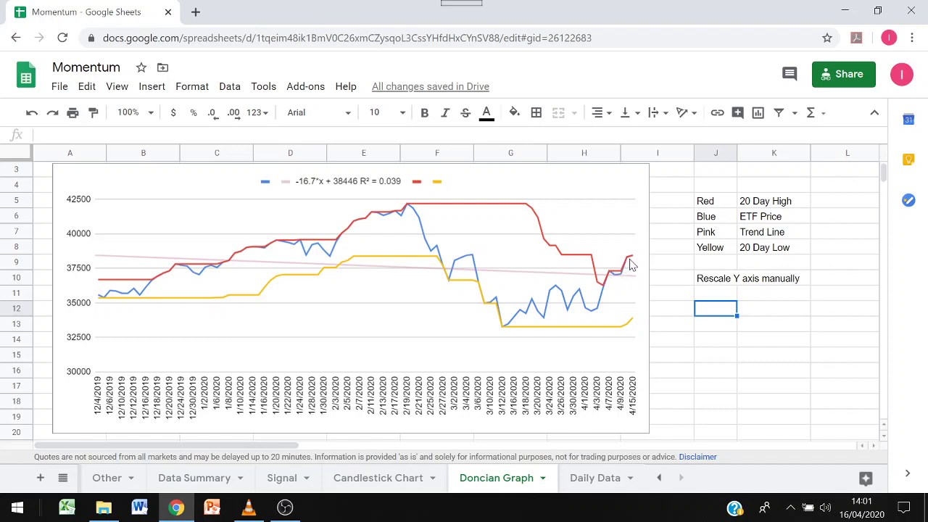
left_click(587, 478)
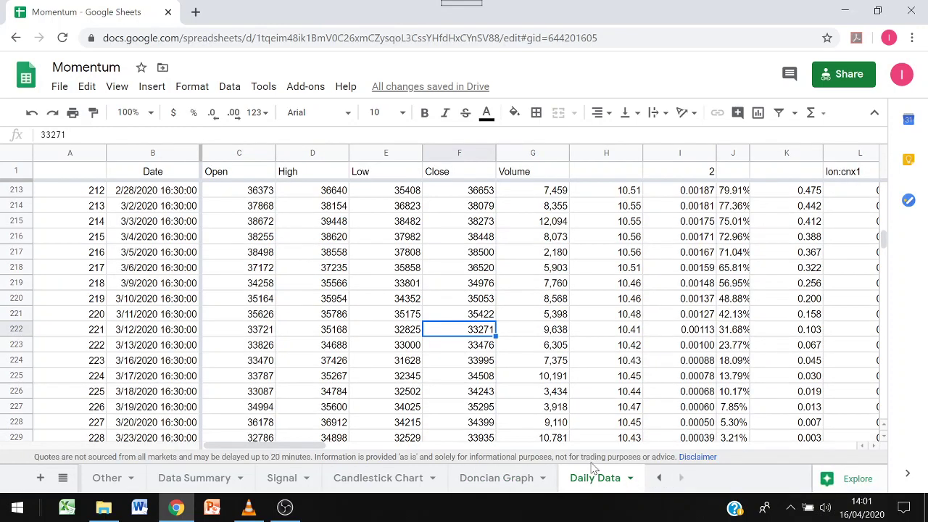
left_click(658, 479)
left_click(105, 479)
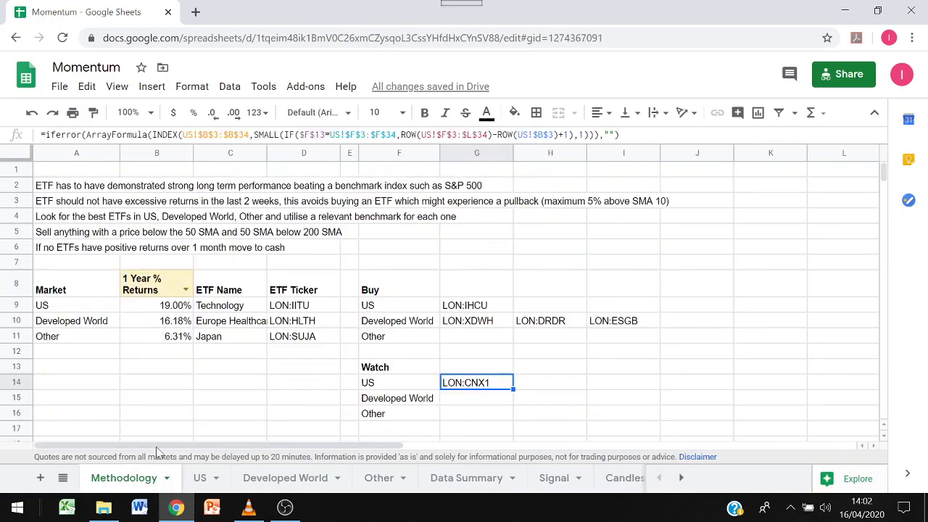
left_click(471, 342)
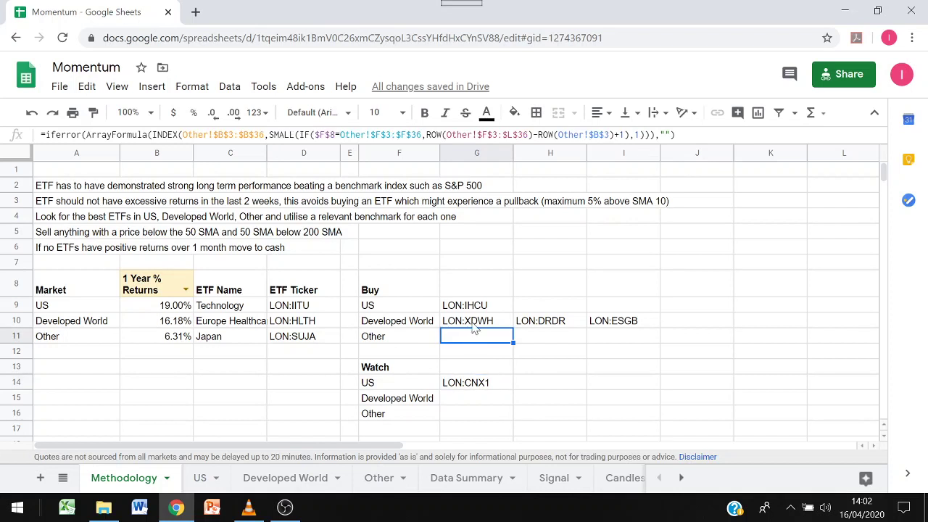
left_click(473, 326)
left_click(473, 383)
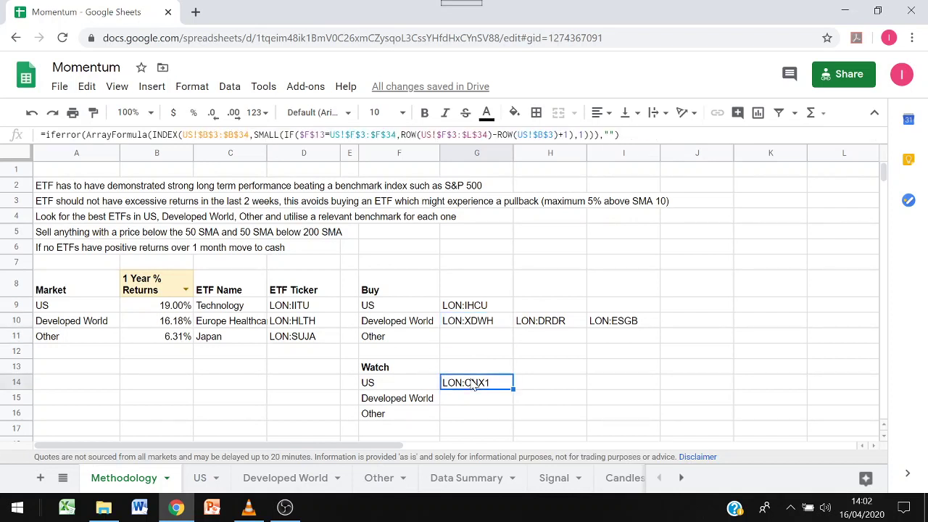